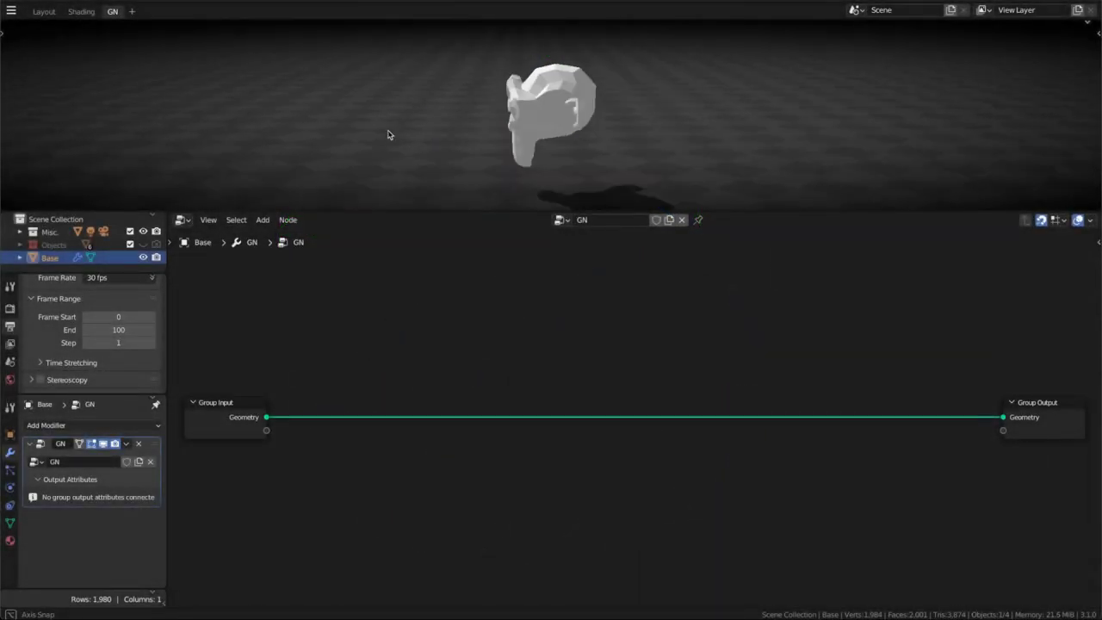
Replace the Group Input with an Object Info node sourcing the Icosphere object
mouse_move(388, 135)
middle_down()
mouse_move(566, 135)
mouse_move(559, 183)
middle_up()
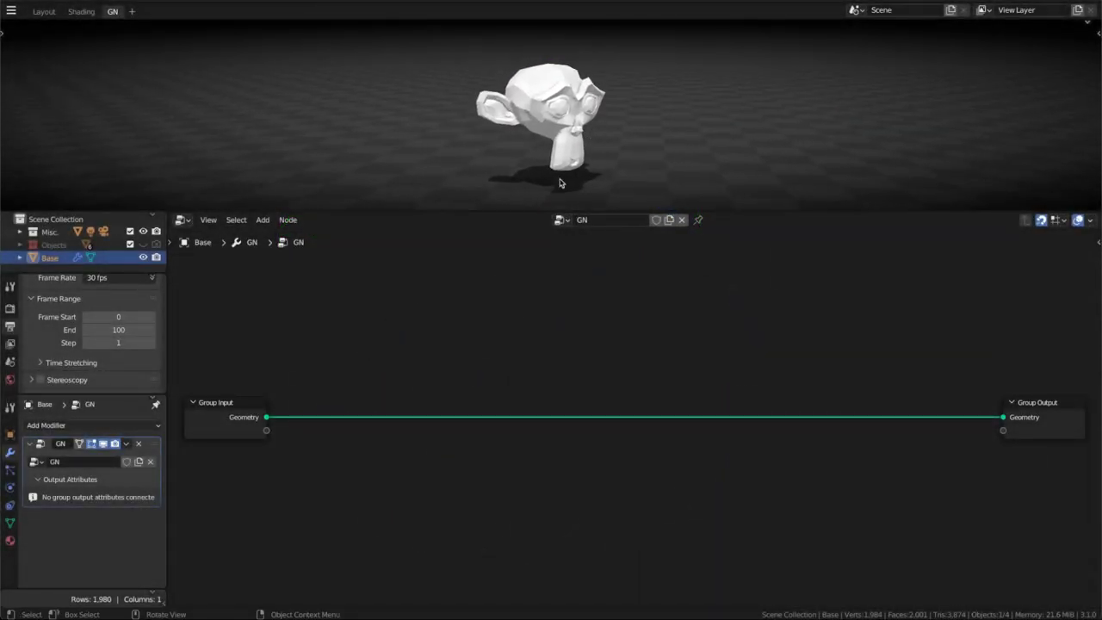
key(x)
key(shift+a)
text(obj)
key(Return)
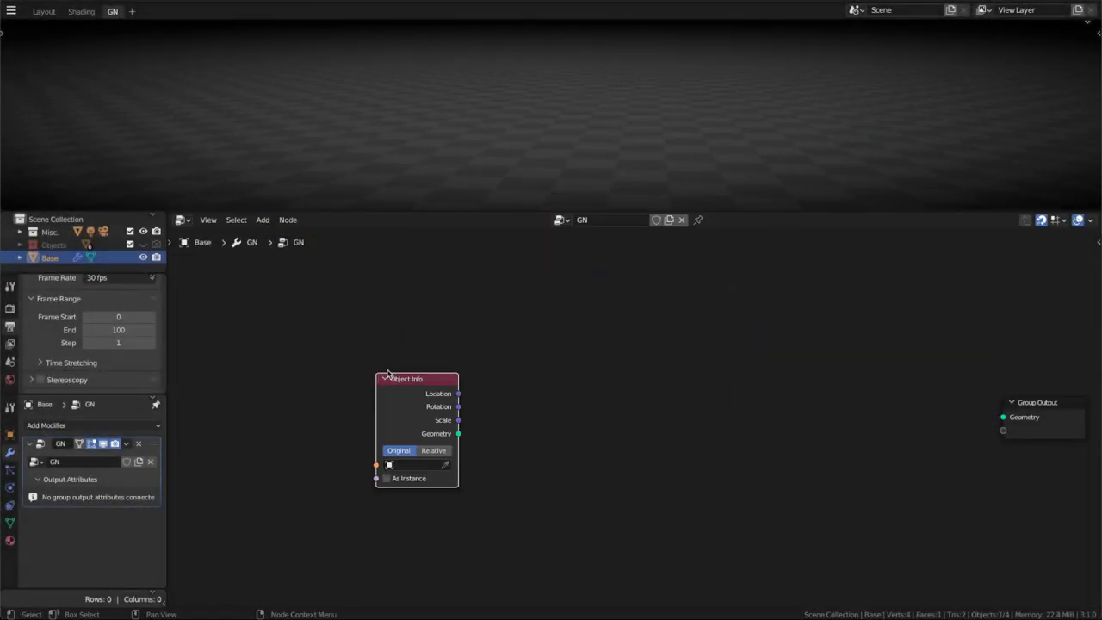
click(294, 511)
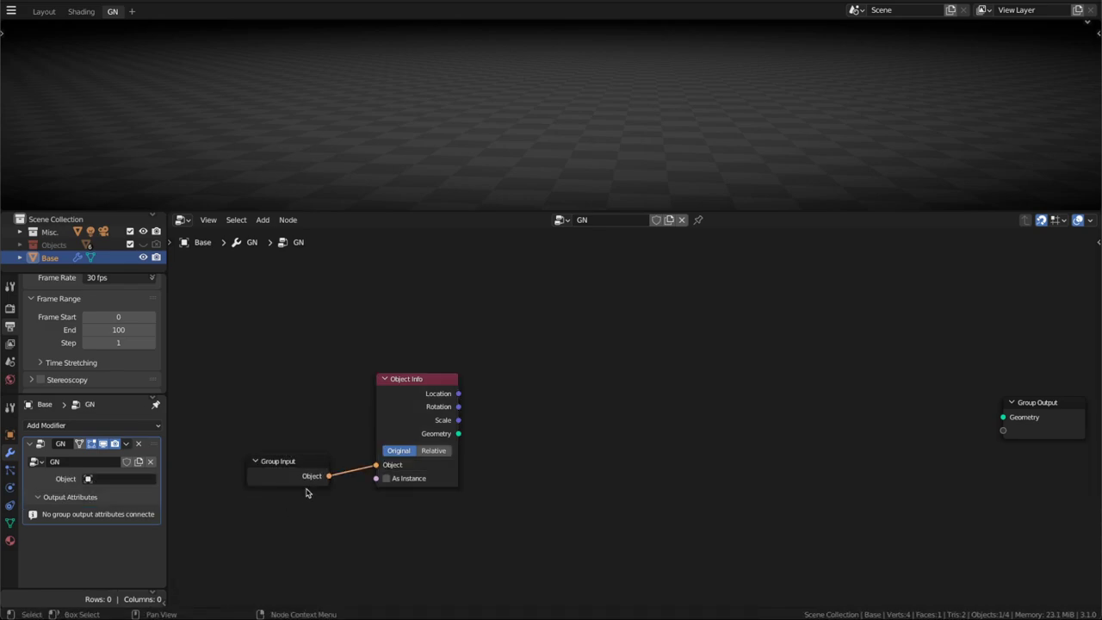
click(274, 456)
drag(412, 410, 341, 375)
click(101, 478)
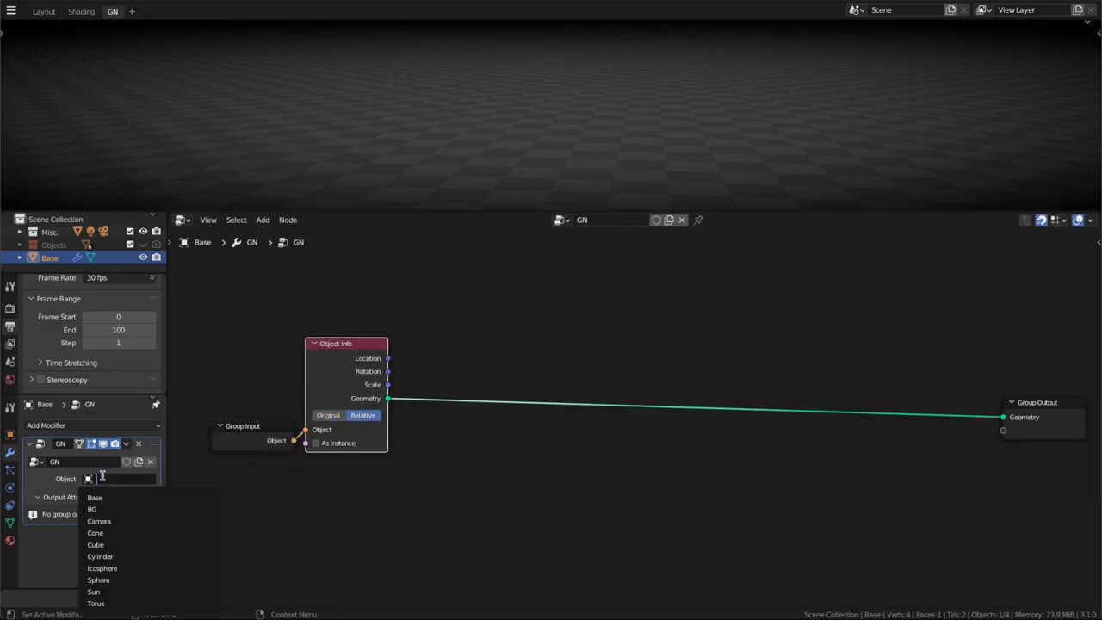
click(114, 567)
Chain Mesh to Curve, Capture Attribute and Curve to Mesh into the geometry link
key(shift+a)
text(mesh to c)
key(Return)
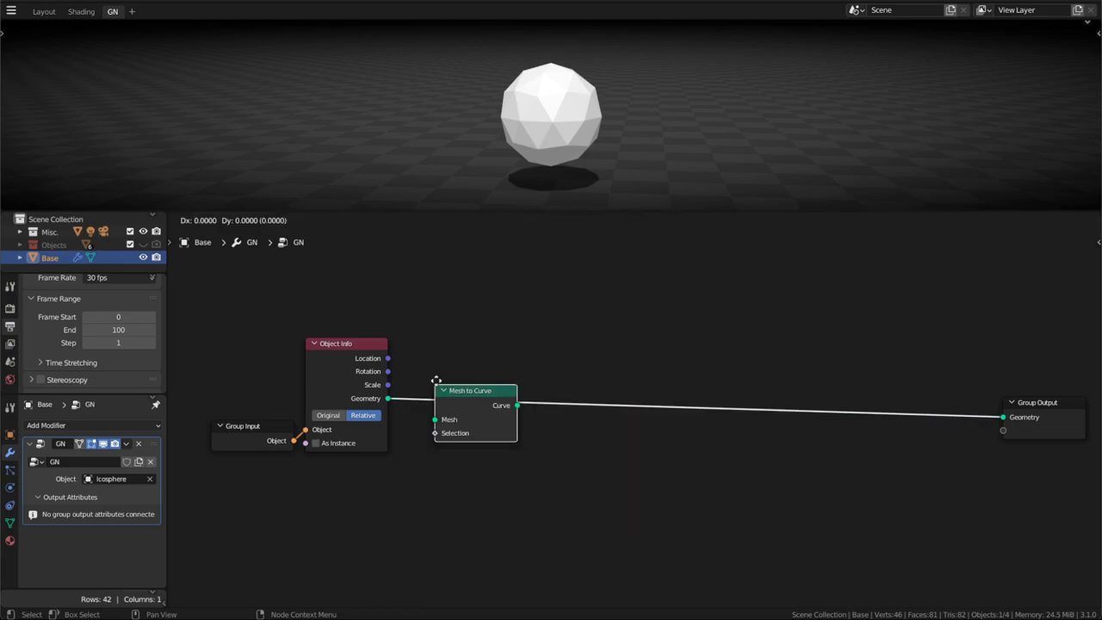
click(435, 381)
key(shift+a)
text(capture)
key(Return)
click(544, 362)
key(shift+a)
text(curve to m)
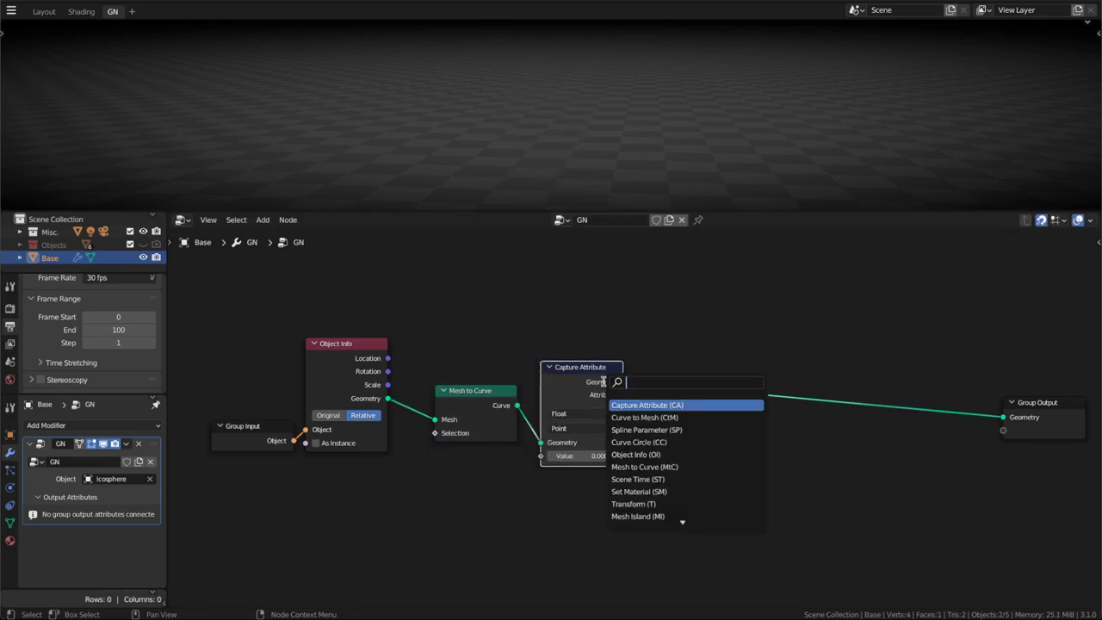
click(637, 353)
Add a Curve Circle as the tube profile with a 0.005 m radius
key(shift+a)
text(cc)
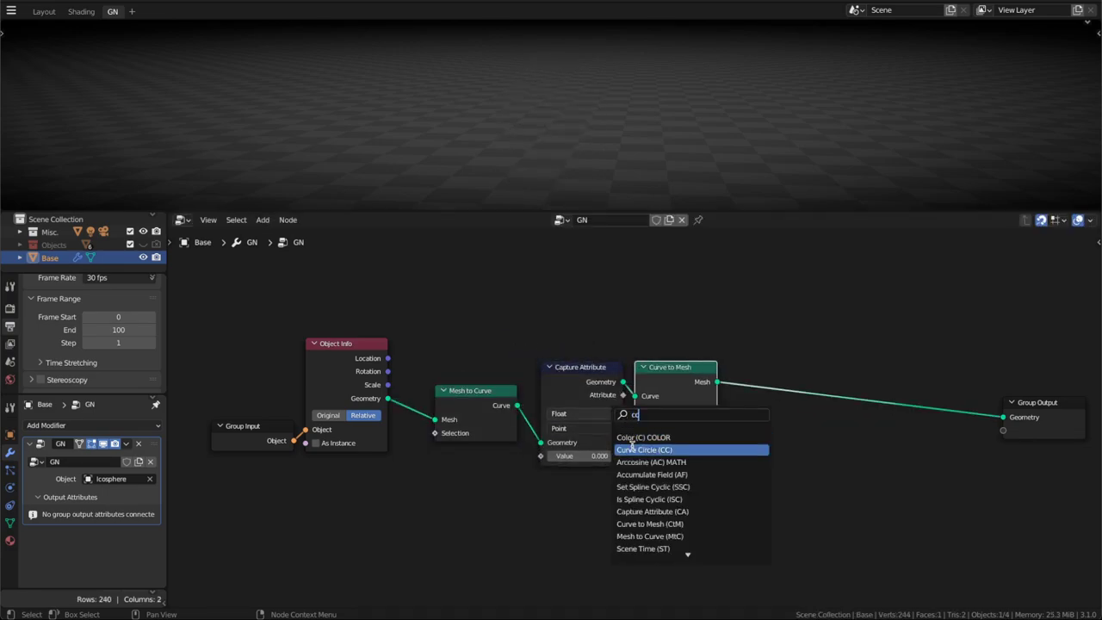
key(Return)
click(531, 548)
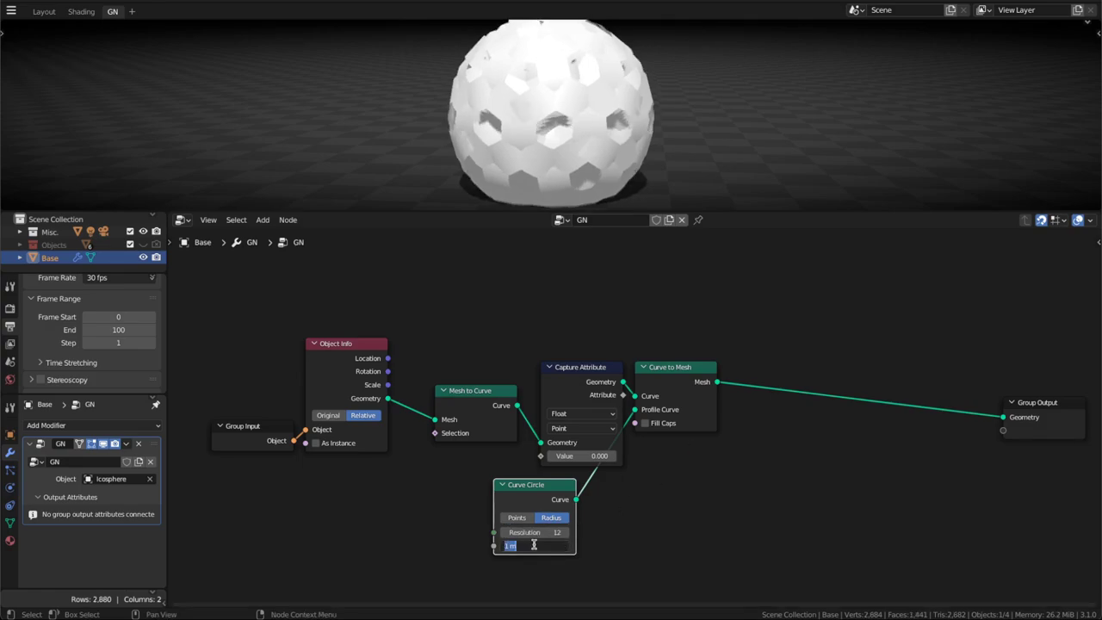
text(05)
key(Return)
Capture the Spline Parameter Factor and send it to a new group output attribute
drag(589, 413, 578, 378)
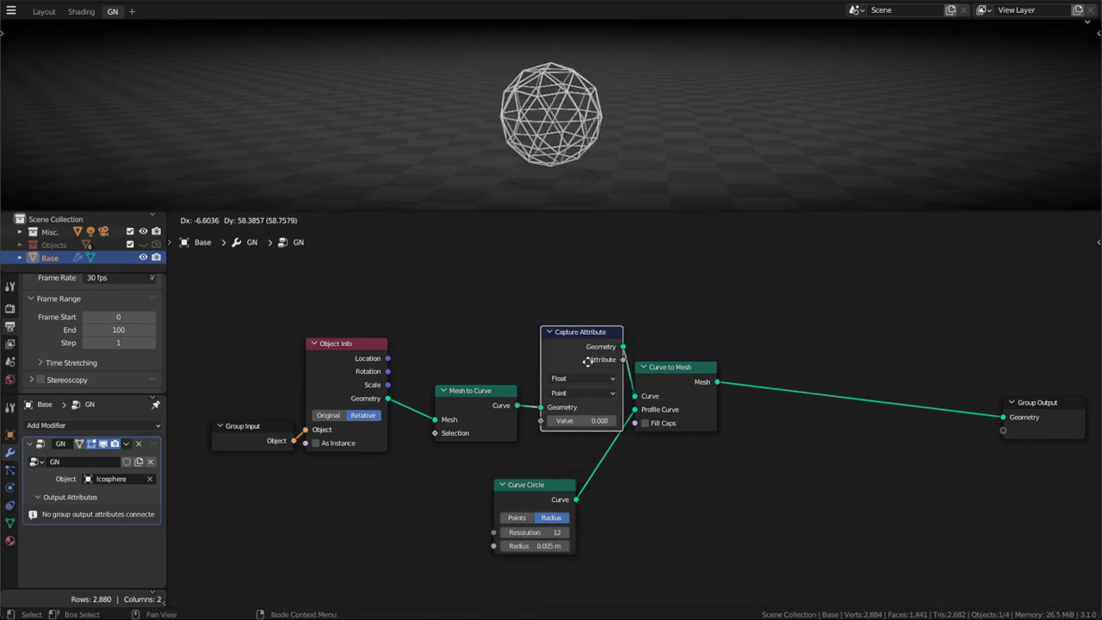
click(676, 370)
key(shift+a)
text(spl pa)
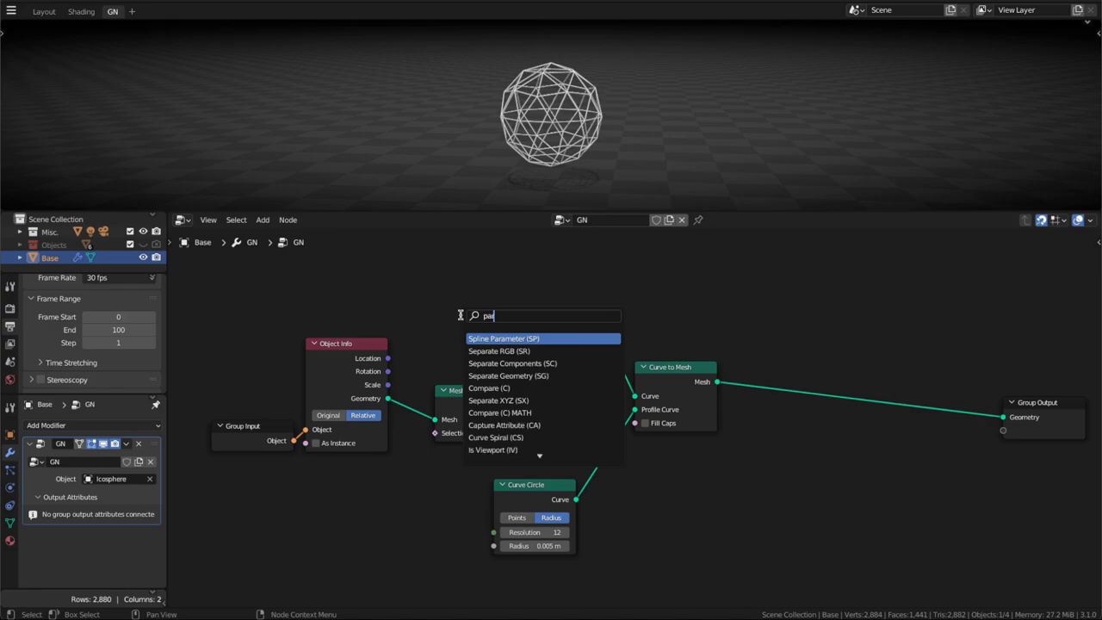
key(Return)
click(444, 316)
drag(505, 334, 528, 420)
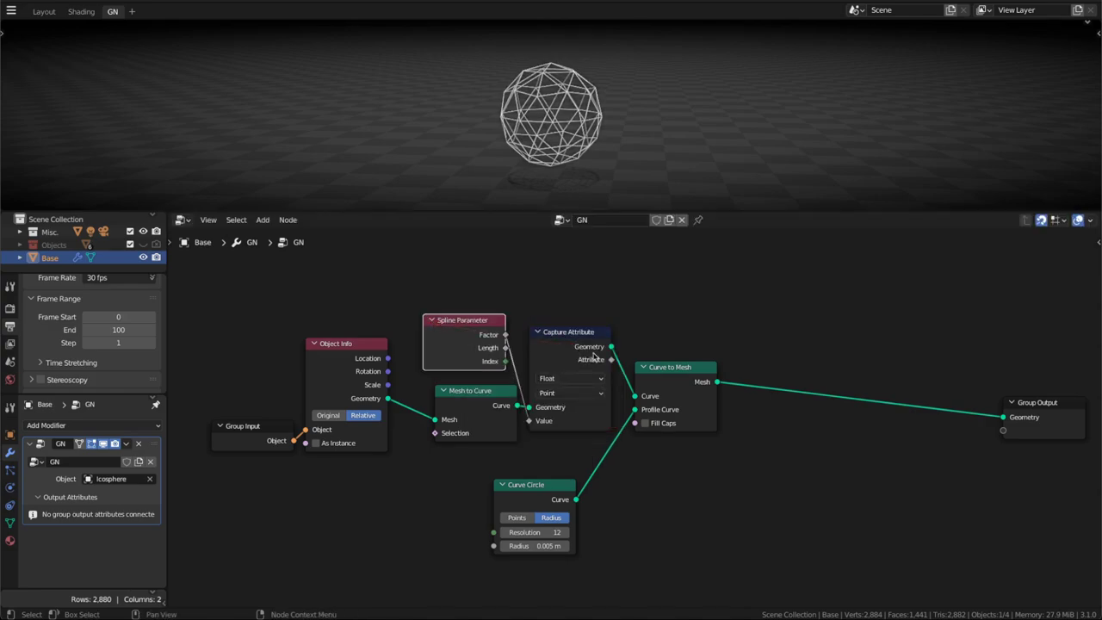
drag(611, 359, 987, 442)
Give the tubes Material via Set Material, and a duplicate Set Material to the Object Info geometry
middle_drag(944, 477, 946, 462)
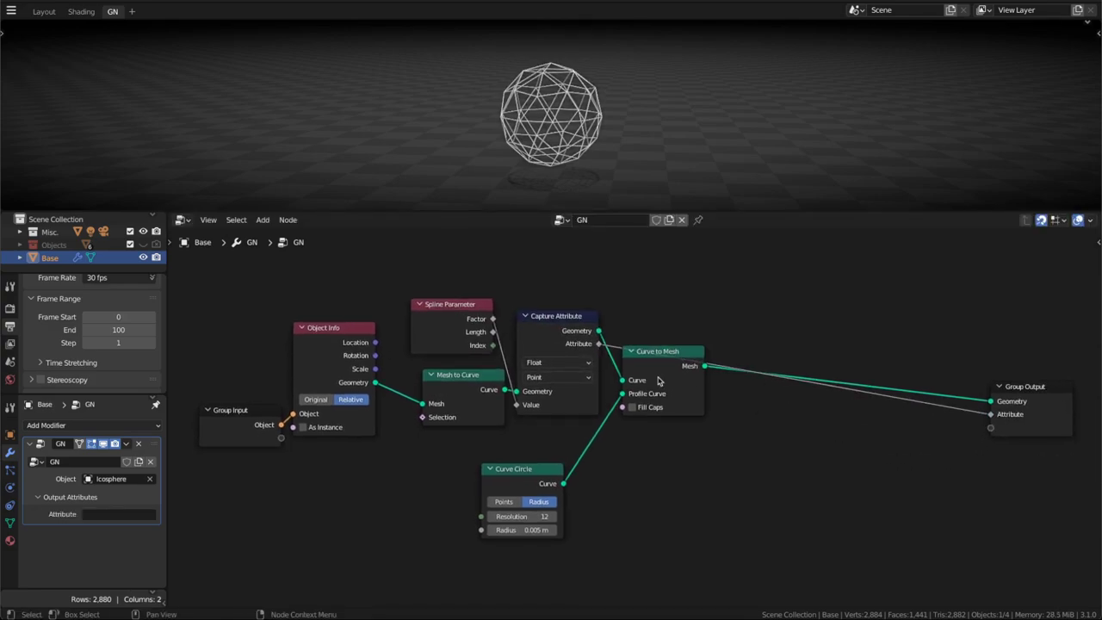
key(shift+a)
text(set)
key(Return)
click(794, 364)
drag(794, 364, 805, 318)
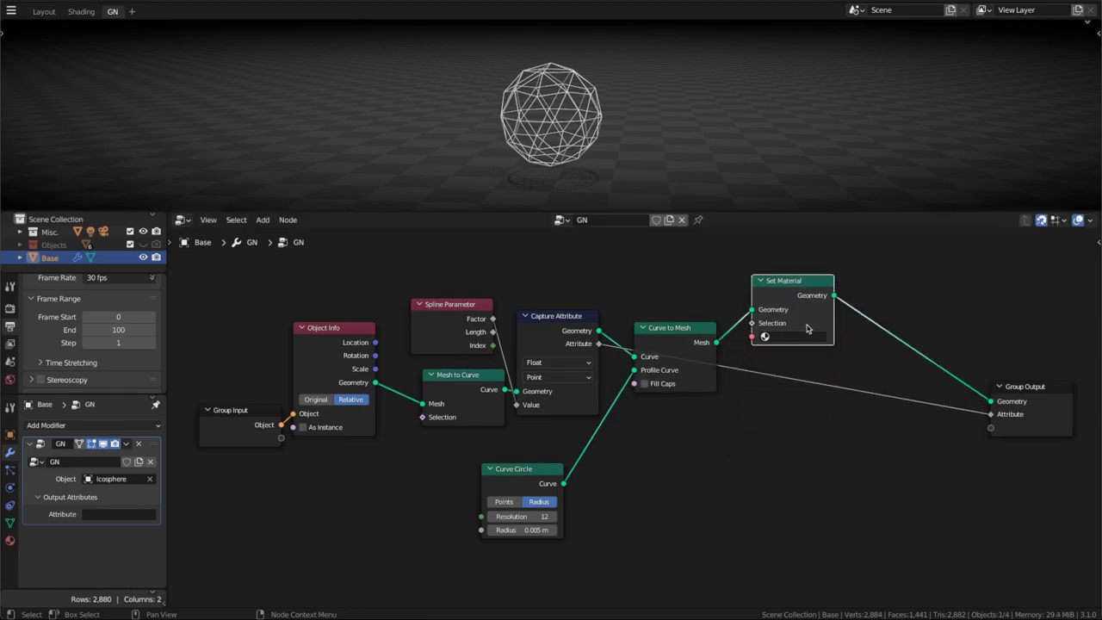
key(shift+d)
click(800, 405)
click(801, 337)
click(802, 379)
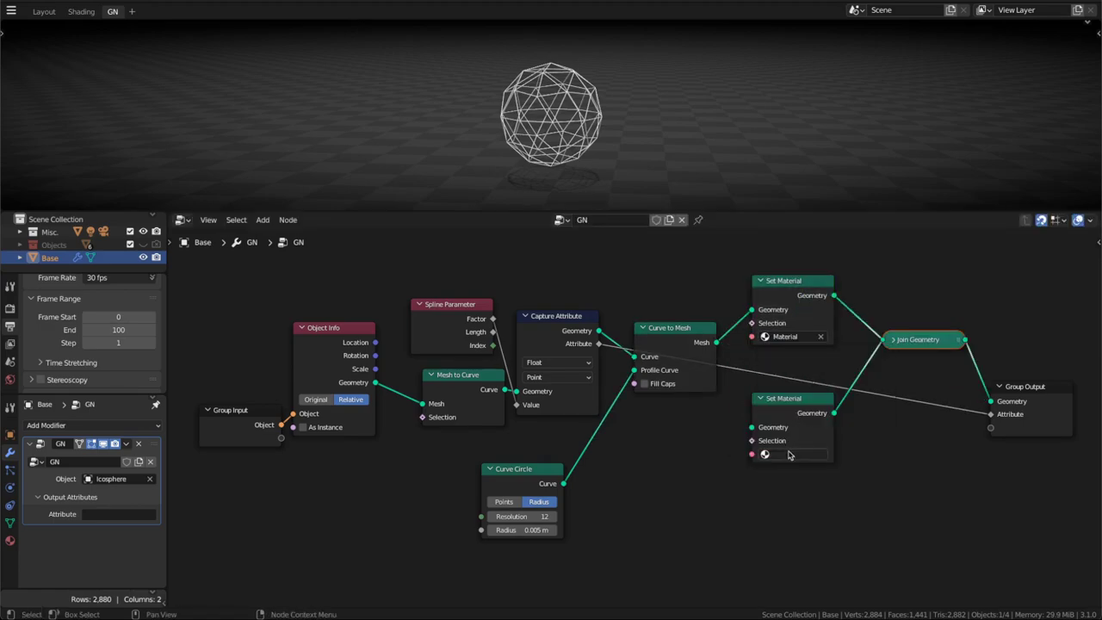
drag(803, 416, 803, 394)
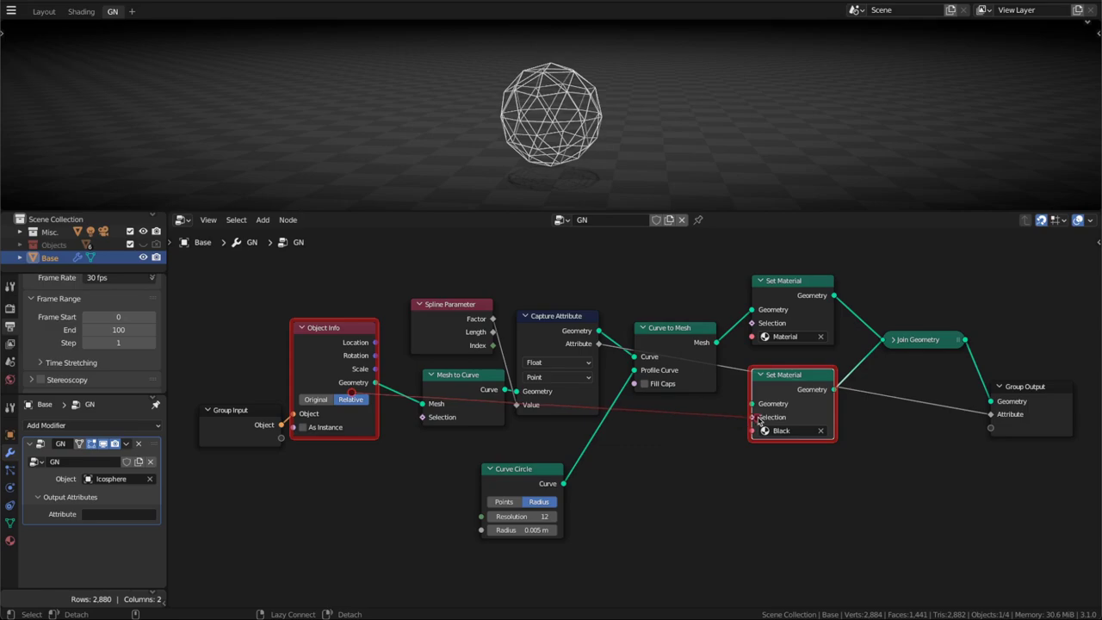
alt+right_drag(758, 420, 758, 420)
Add a Mesh Island node to the tree
key(shift+a)
text(mesh island)
key(Return)
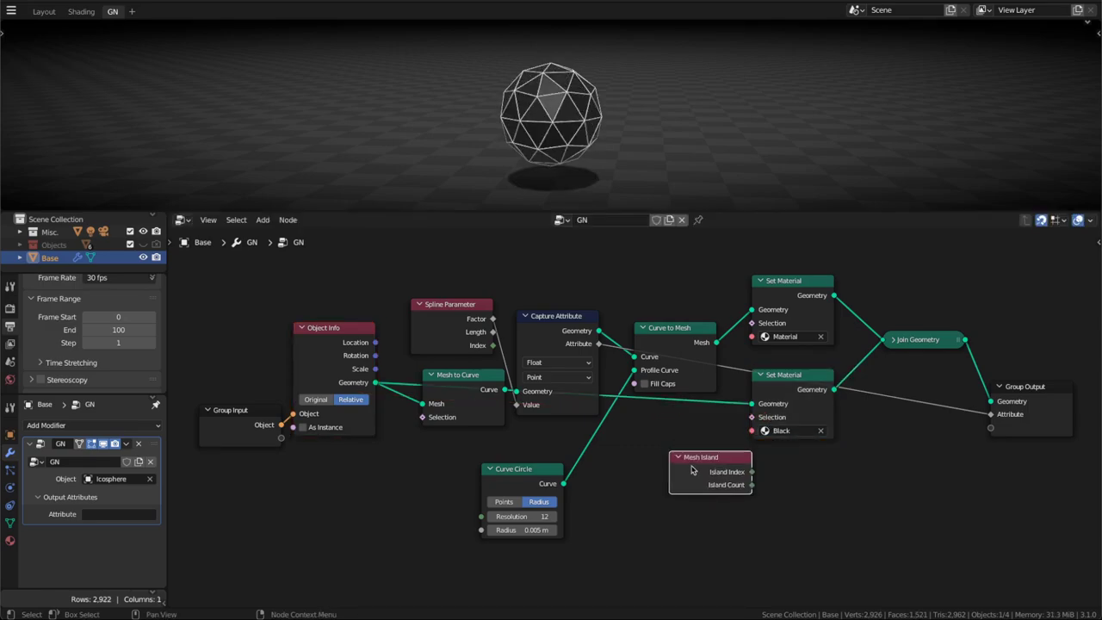
Output the Mesh Island Index and the Scene Time frame divided by 101 as group attributes
drag(886, 449, 989, 427)
key(shift+a)
text(sc)
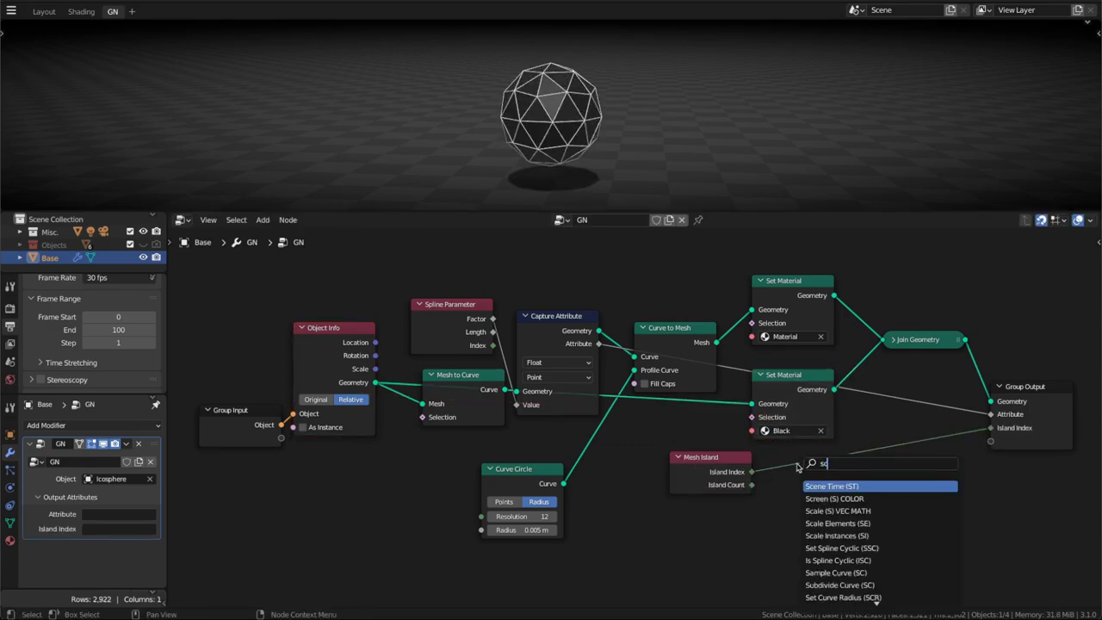
key(Return)
drag(882, 493, 990, 441)
drag(831, 469, 712, 509)
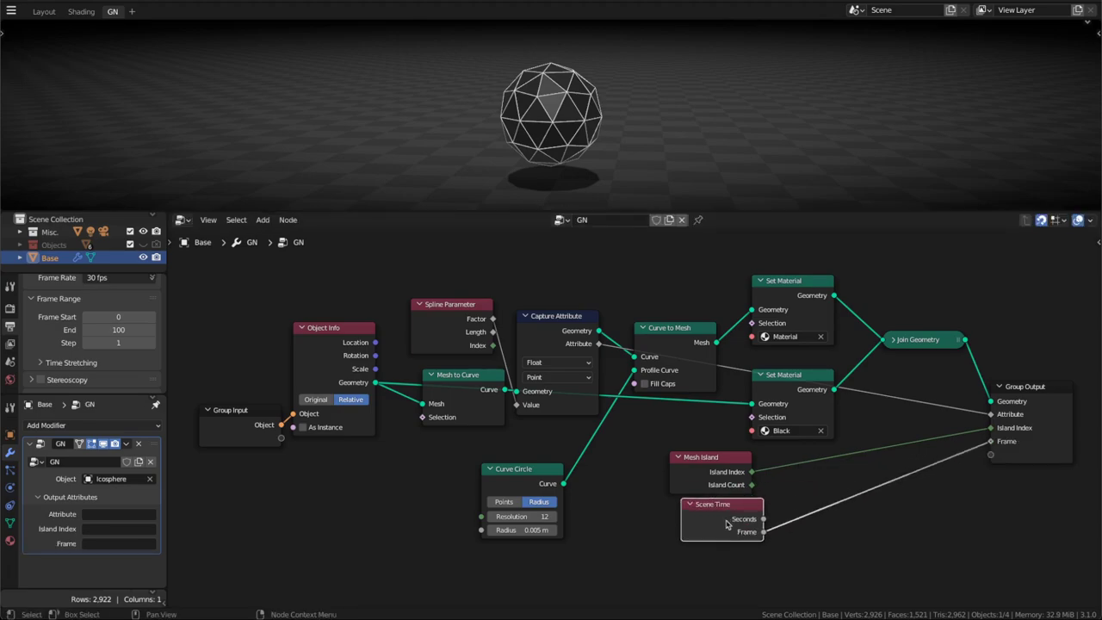
key(shift+a)
text(math)
key(Return)
click(875, 513)
key(d)
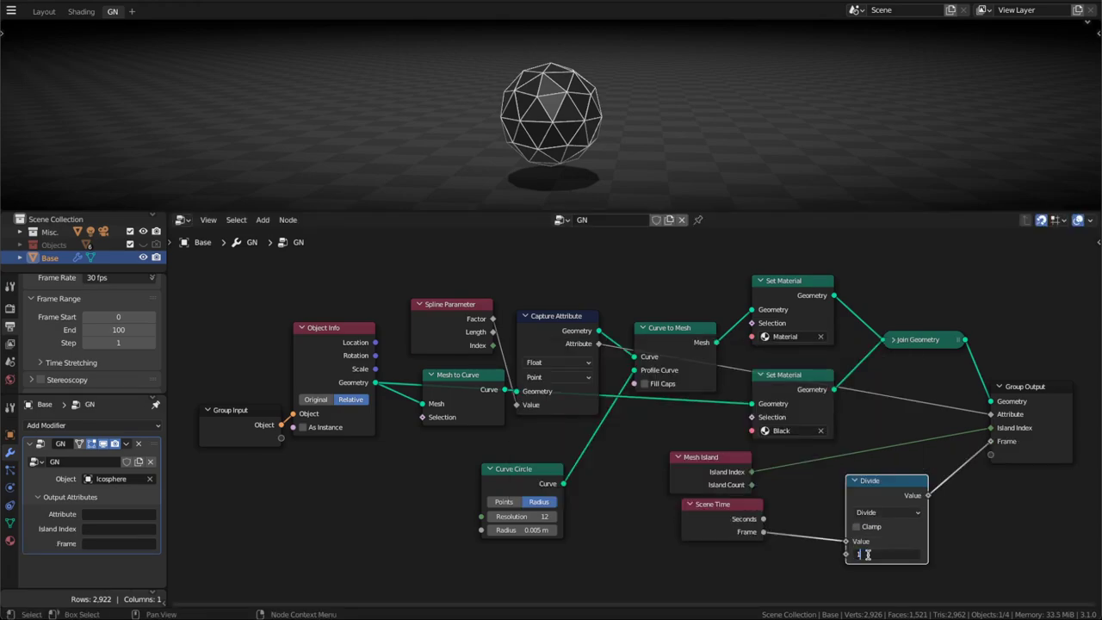
drag(868, 553, 868, 542)
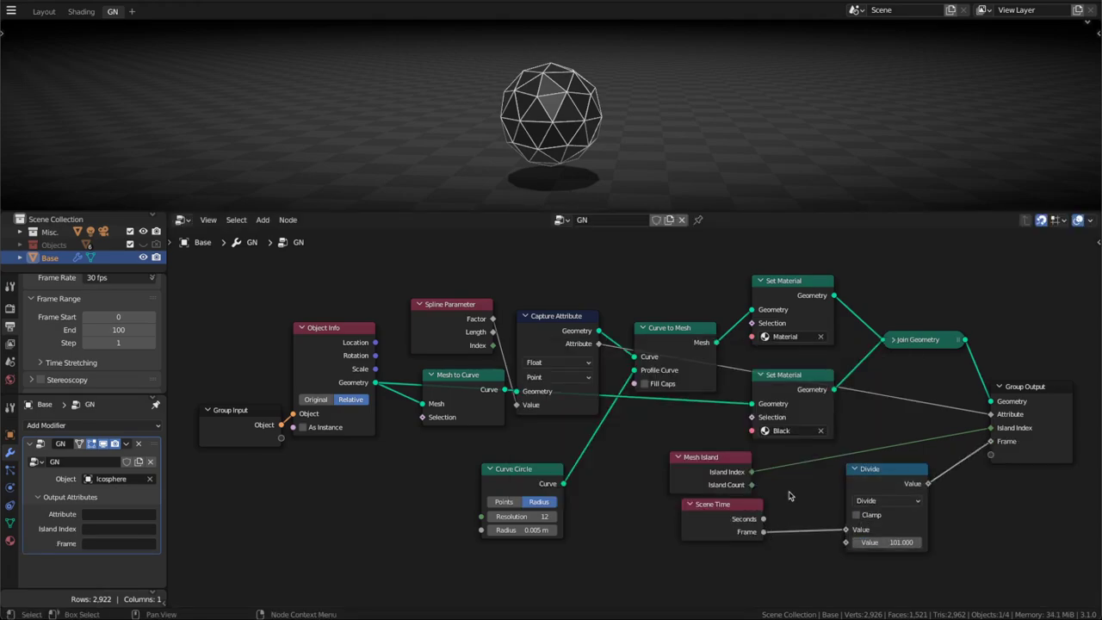
Name the modifier's output attributes f, i and t
click(138, 514)
text(f)
key(Return)
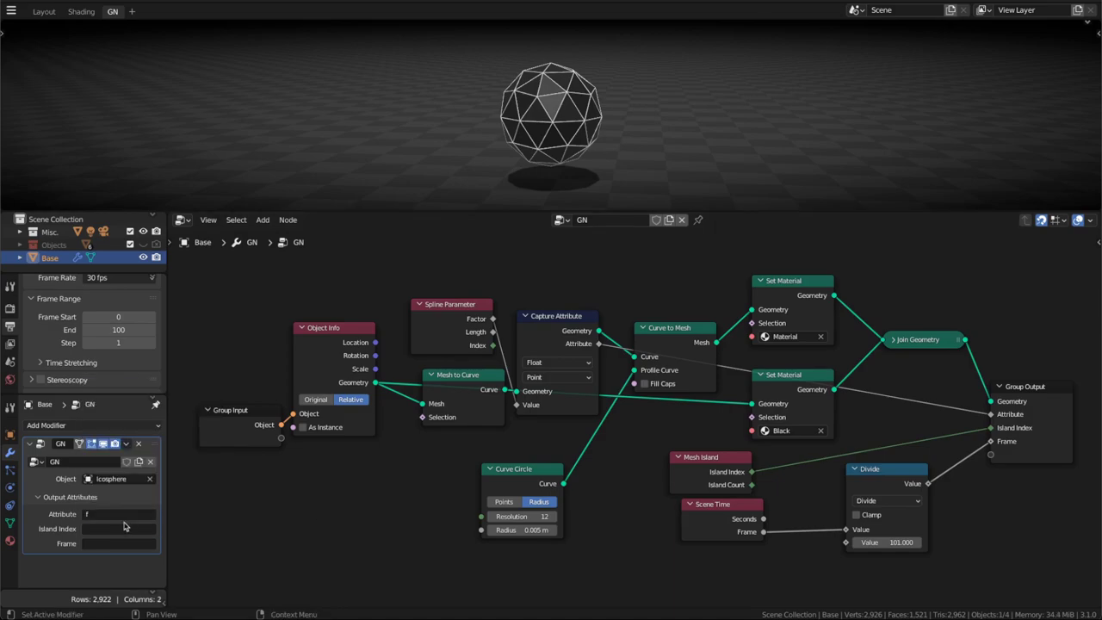
click(112, 528)
text(i)
key(Return)
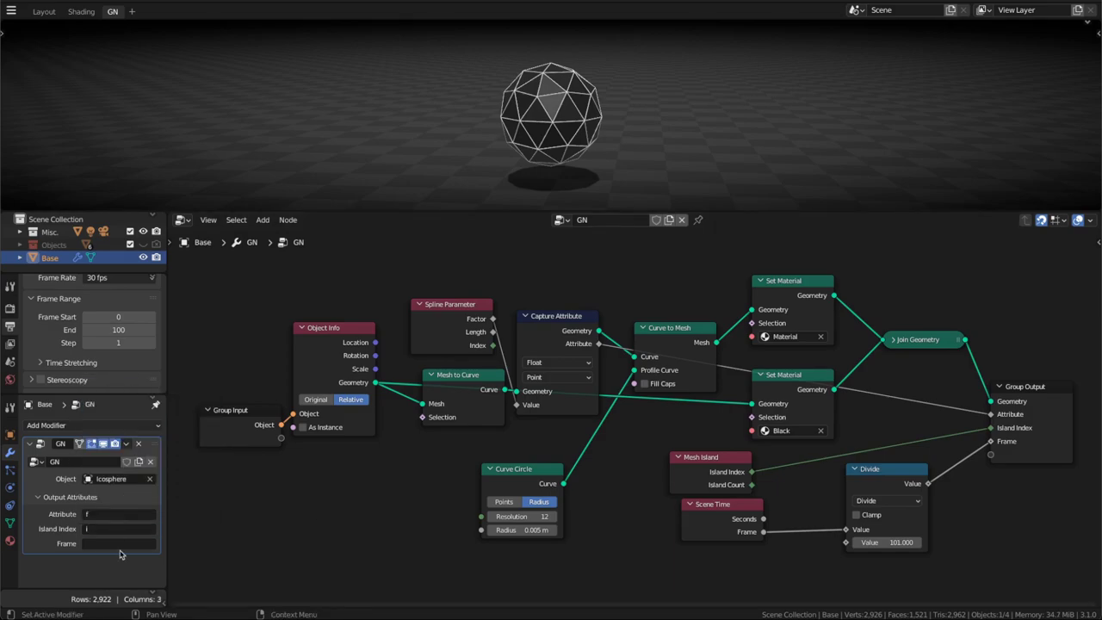
click(122, 544)
text(t)
key(Return)
Check the group output socket settings in the sidebar and play the animation
key(n)
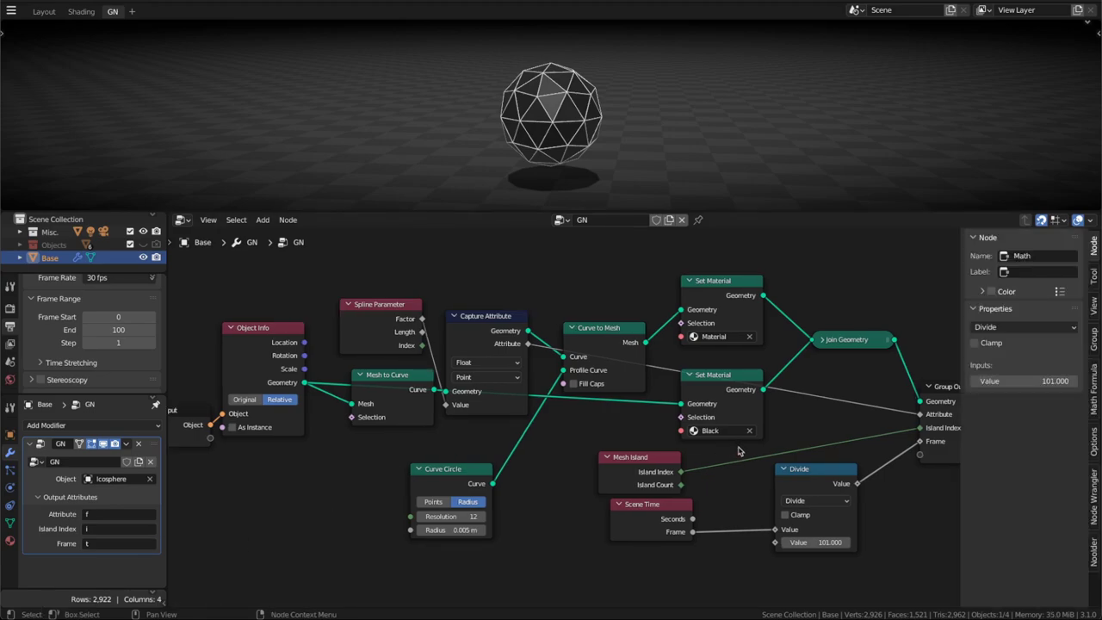
click(1093, 340)
click(1017, 377)
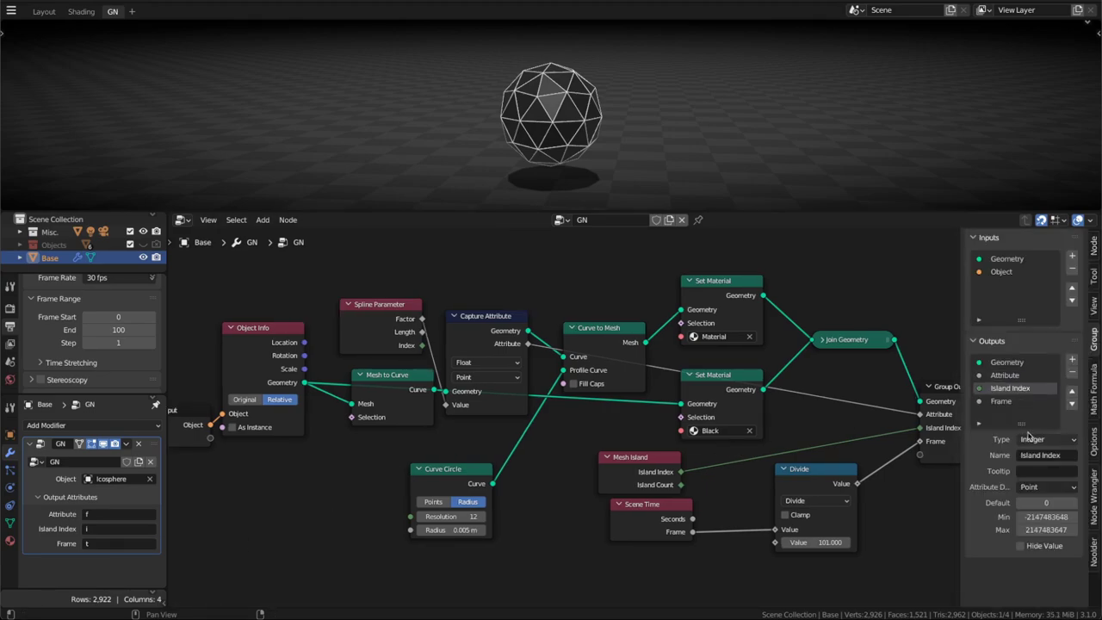
key(n)
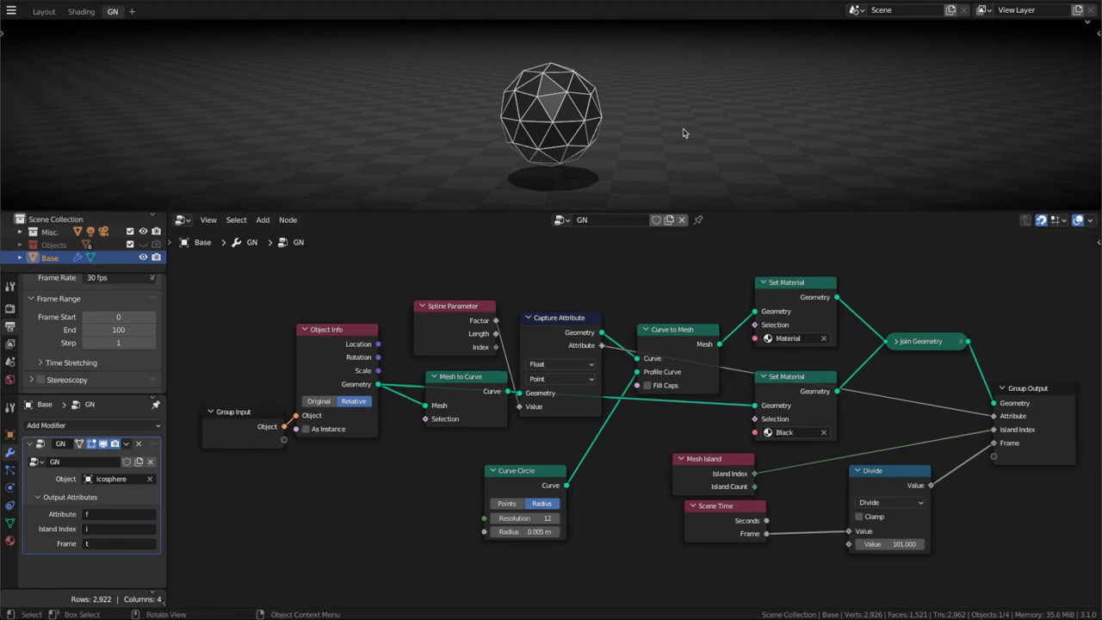
key(space)
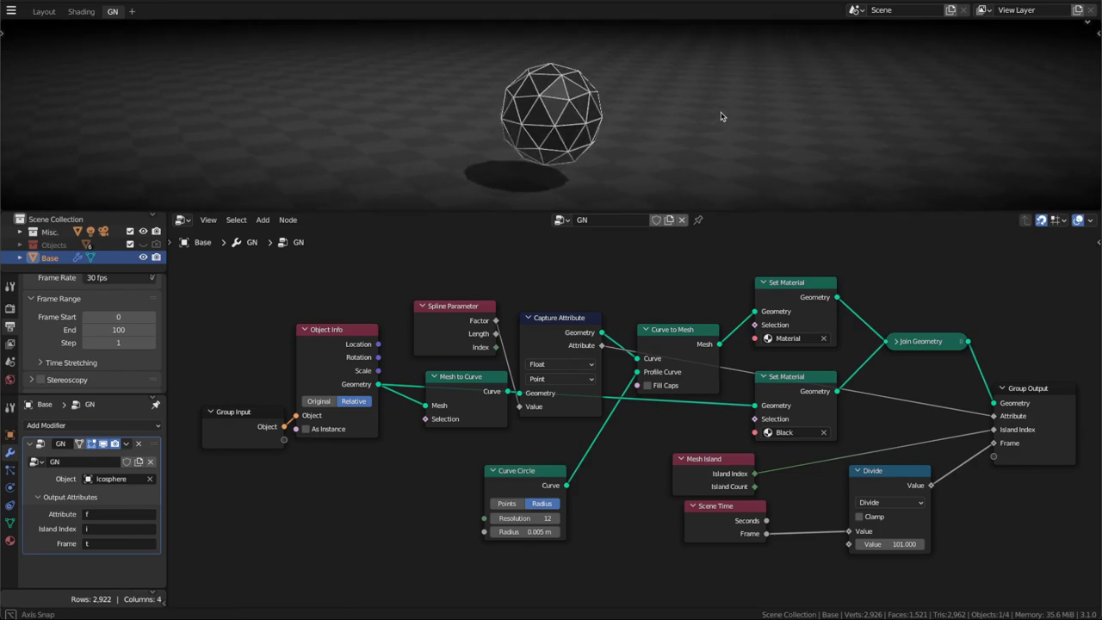
click(185, 221)
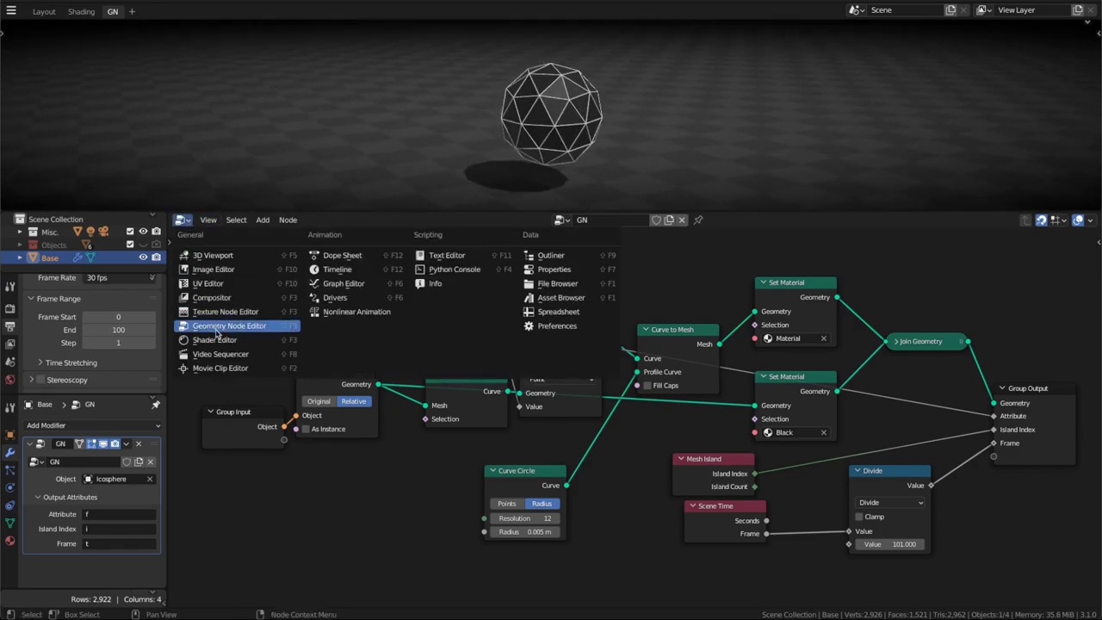
Switch the area to the Shader Editor and delete all of the material's nodes
click(214, 340)
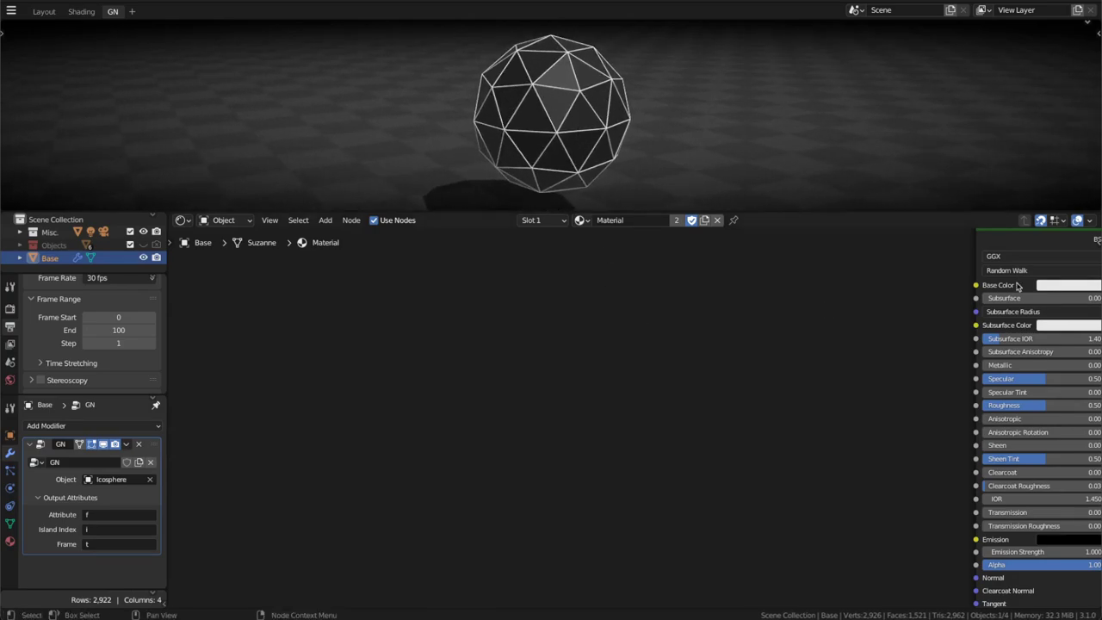
key(a)
key(x)
Add three stacked Attribute nodes reading f, i and t
key(shift+a)
text(a)
click(416, 331)
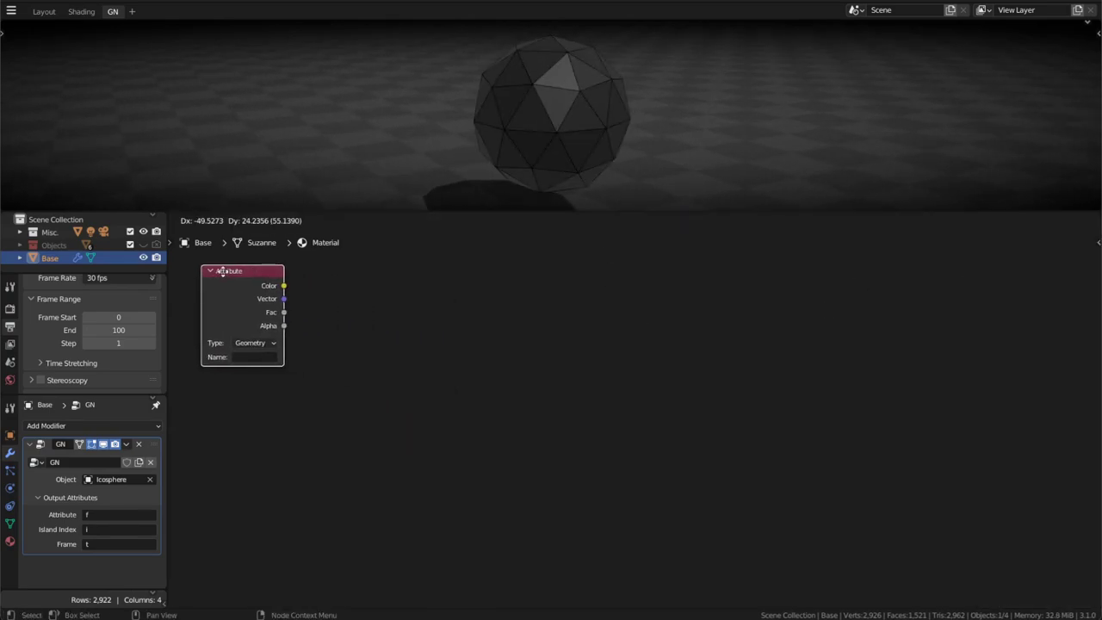
click(205, 262)
key(shift+d)
click(205, 368)
key(shift+d)
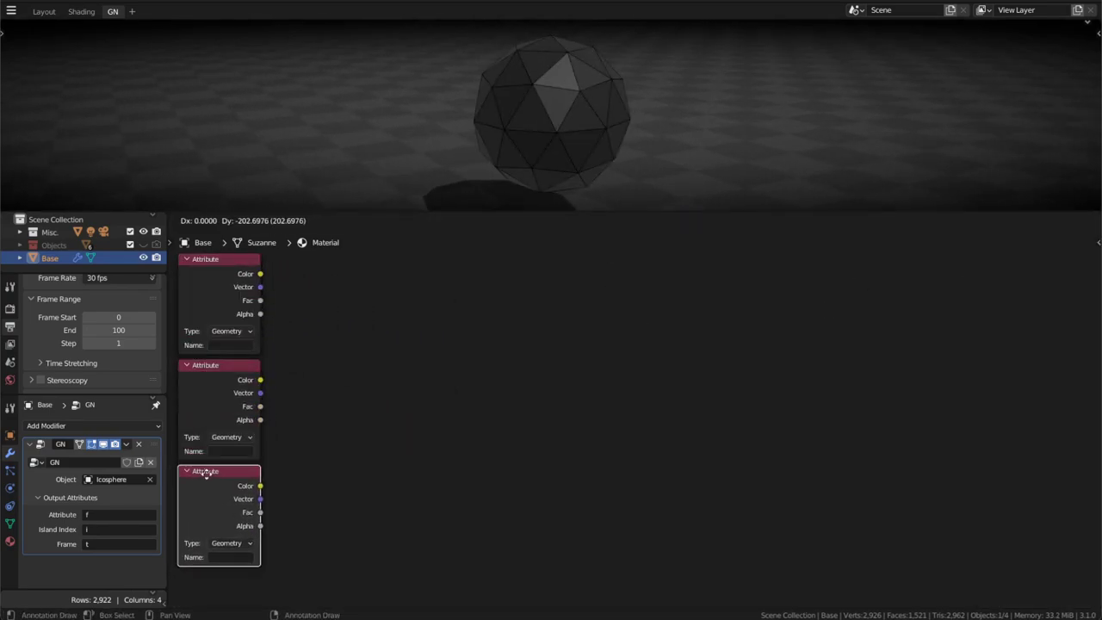
click(218, 490)
click(295, 427)
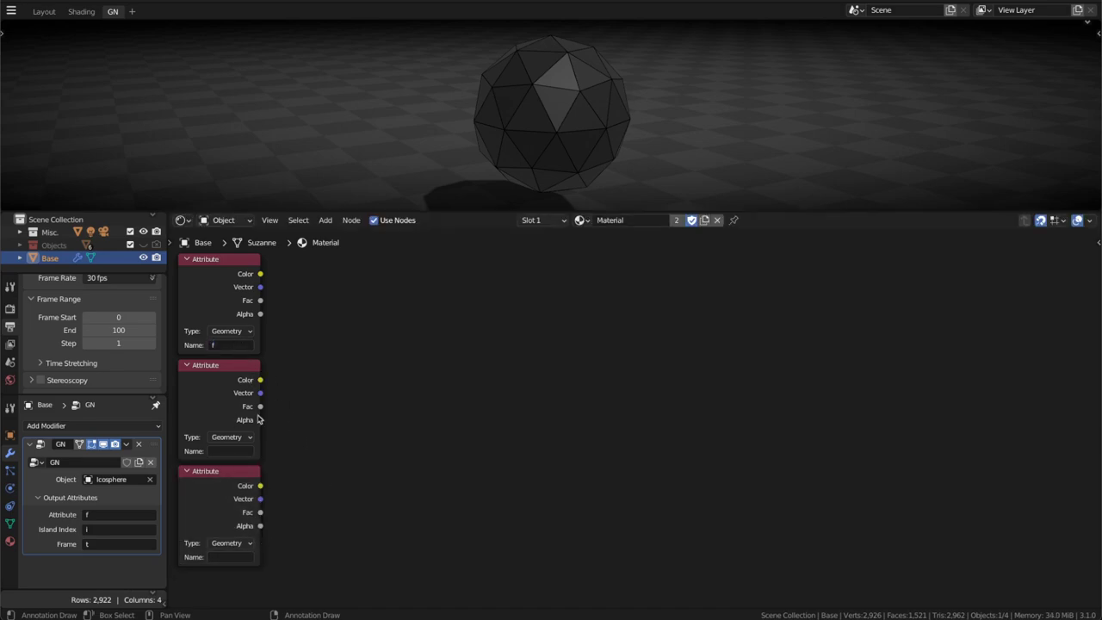
text(t)
key(Return)
click(10, 540)
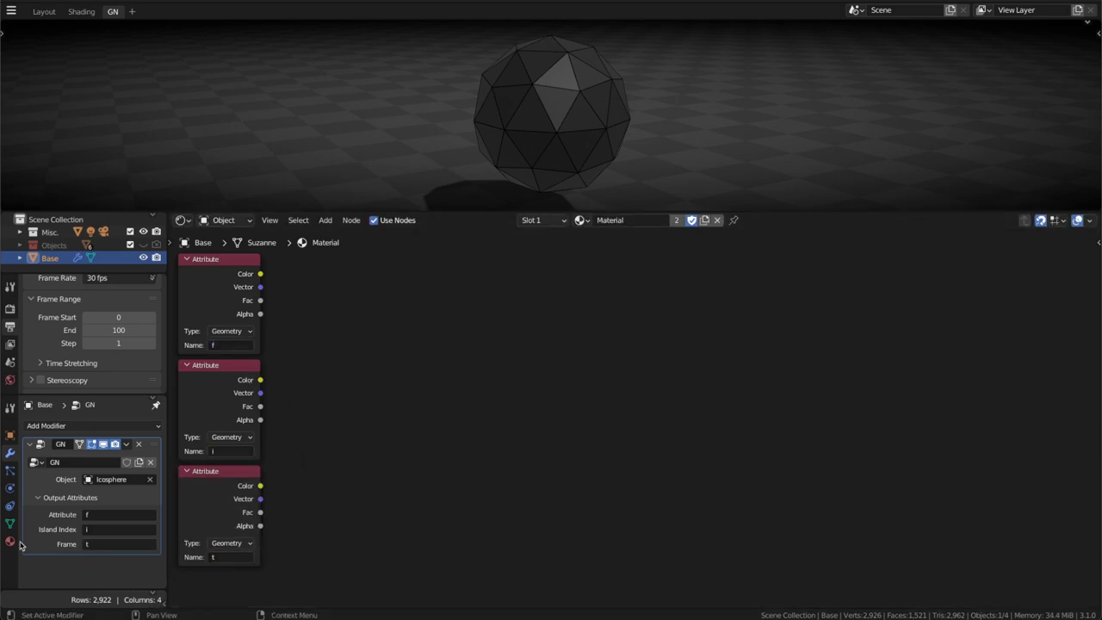
Set the material's Blend Mode and Shadow Mode to Alpha Clip
scroll(86, 482, down, 4)
click(120, 498)
click(114, 512)
click(115, 512)
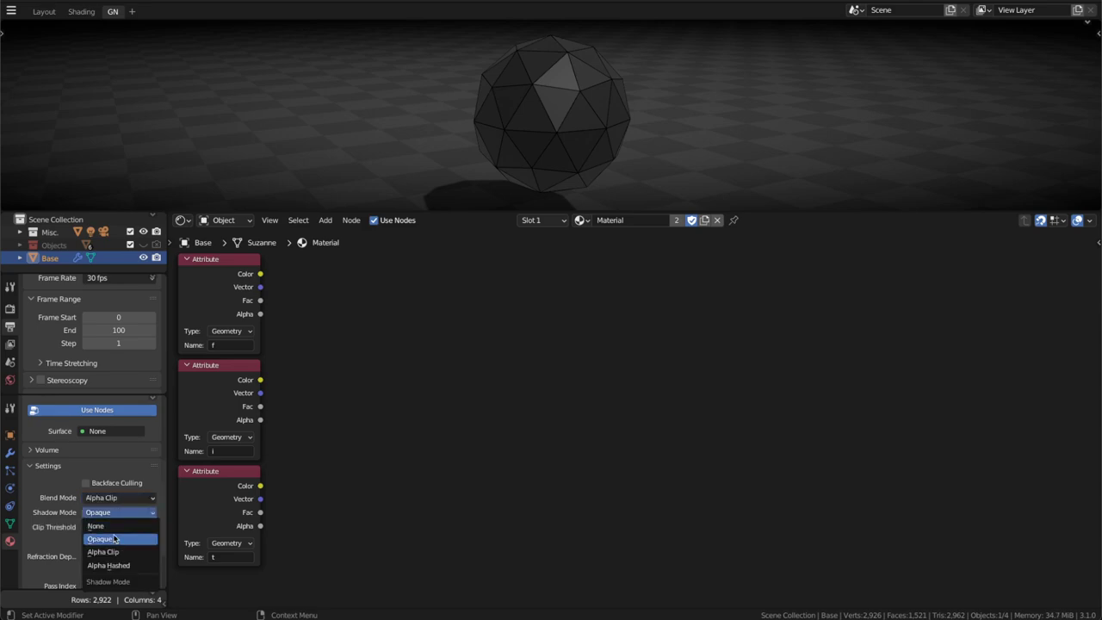
click(116, 539)
key(shift+a)
Multiply the t attribute by 2 with a Math Multiply node
text(math)
key(Return)
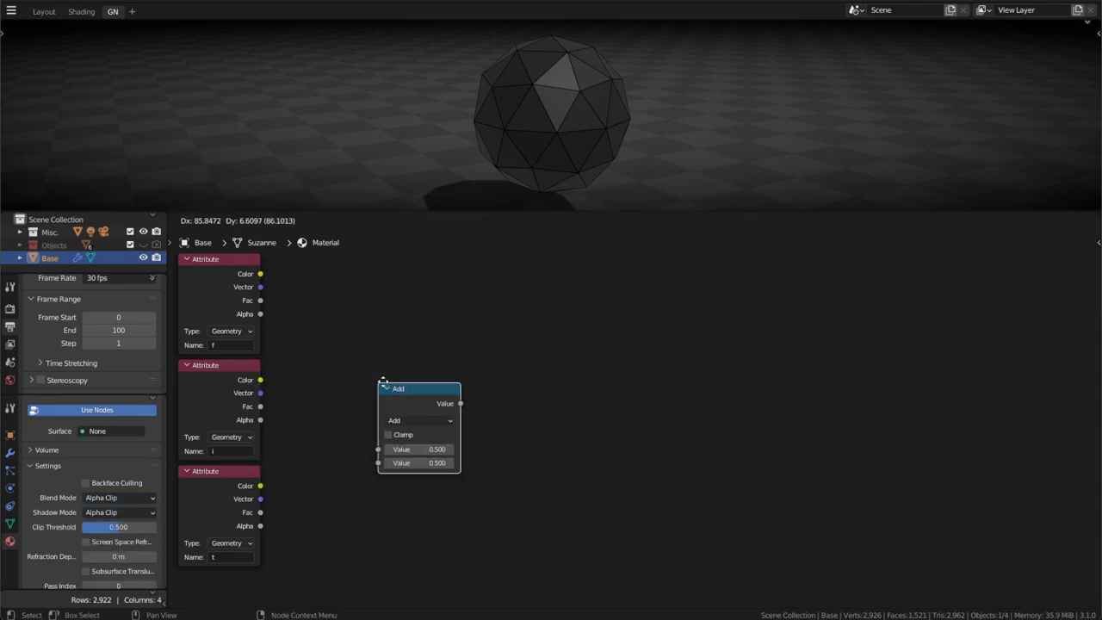
click(382, 385)
click(420, 420)
click(415, 448)
drag(260, 512, 378, 449)
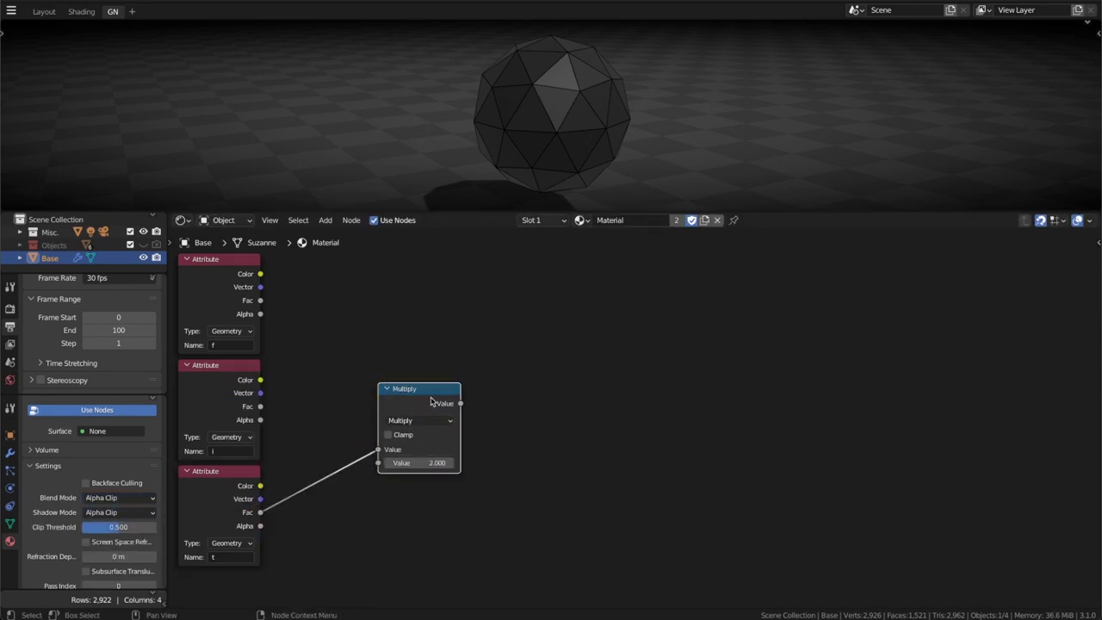
drag(442, 393, 337, 476)
click(261, 482)
key(ctrl+h)
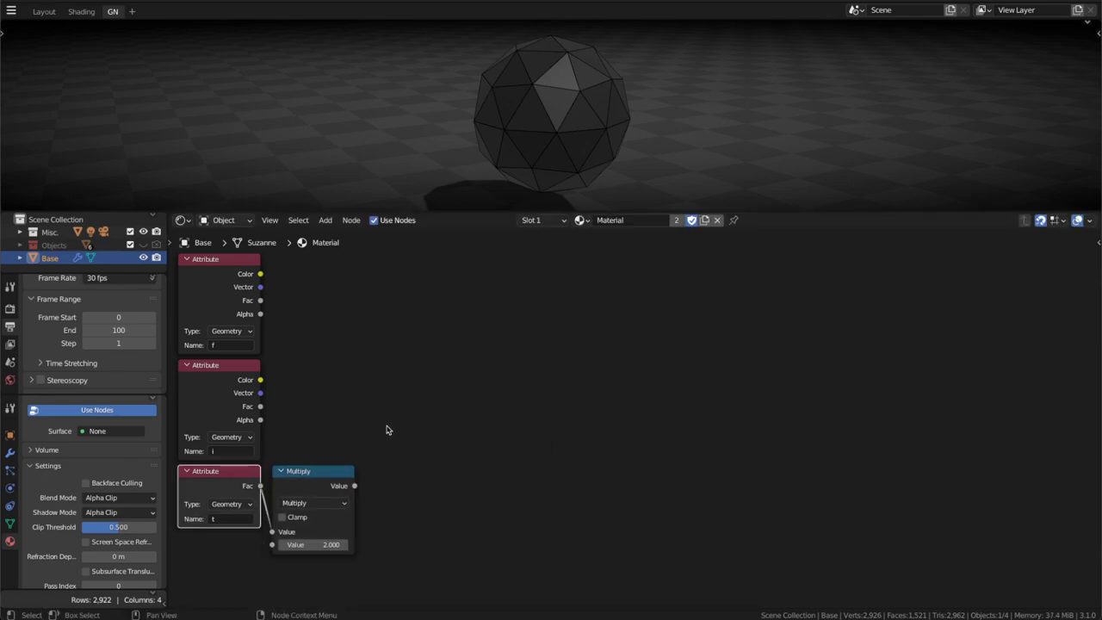
Feed the i attribute into a collapsed White Noise Texture node
key(shift+a)
text(white)
key(Return)
click(410, 402)
click(283, 409)
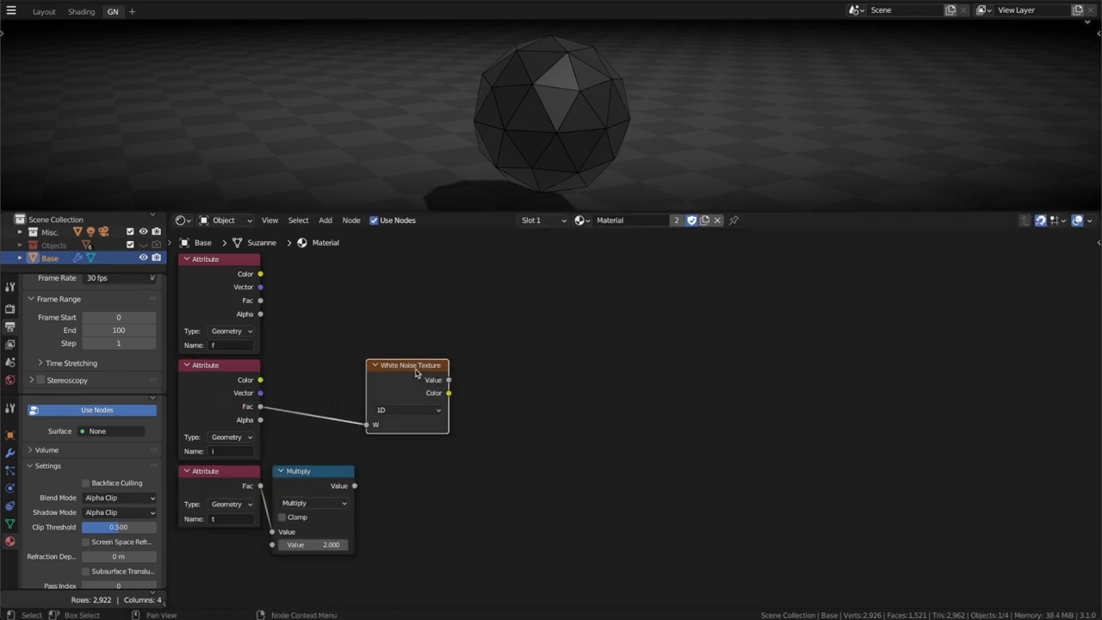
key(h)
click(241, 386)
key(ctrl+h)
key(g)
click(264, 400)
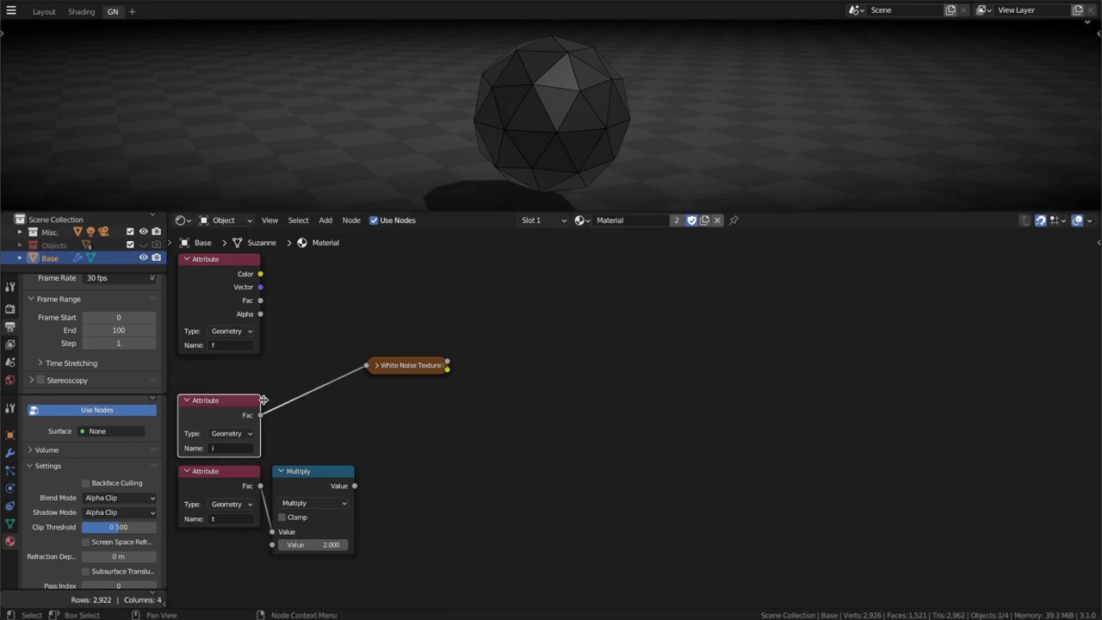
drag(403, 365, 309, 447)
Subtract the white noise value from the f attribute
drag(220, 259, 219, 294)
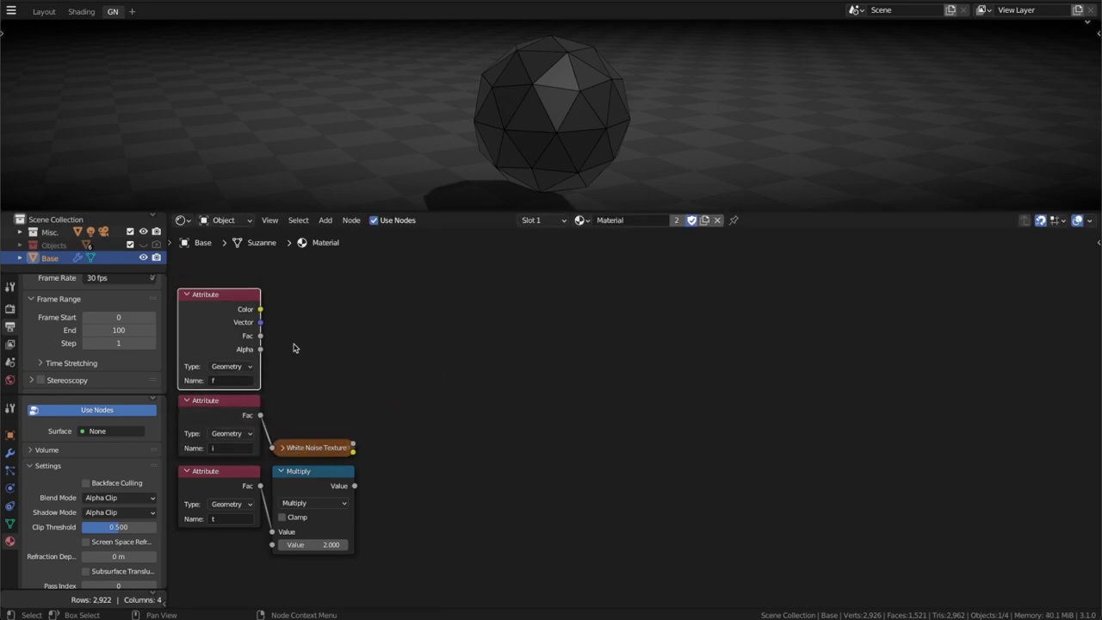
drag(260, 336, 392, 353)
text(sub)
key(Return)
click(517, 297)
drag(353, 448, 472, 368)
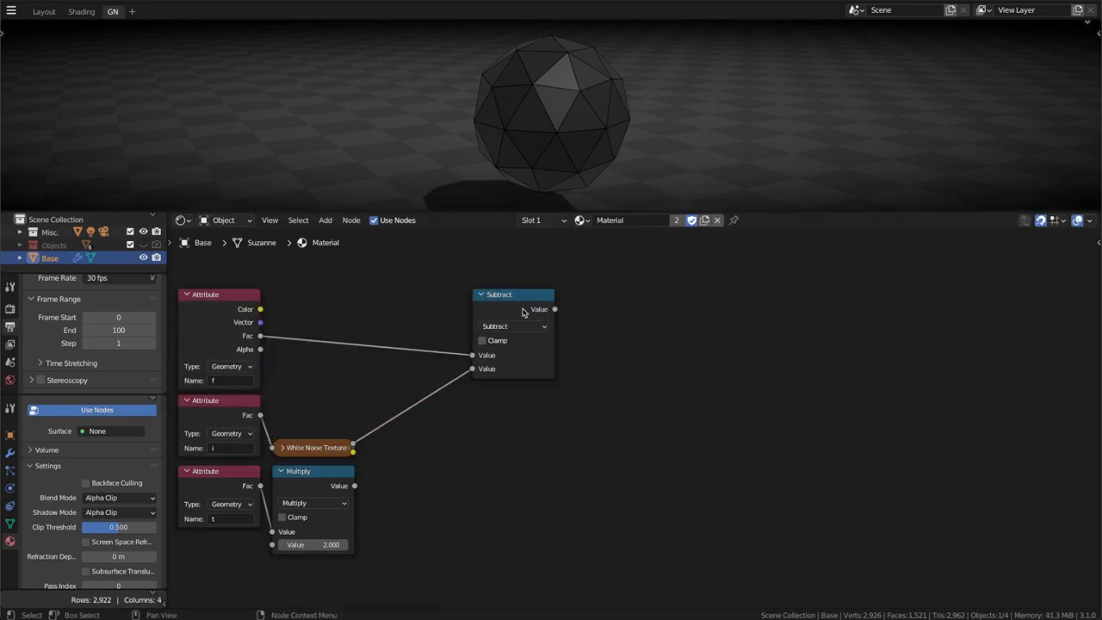
key(h)
drag(523, 312, 461, 321)
Add a second Subtract for the doubled t, preview it, and wrap it with Fraction
key(shift+d)
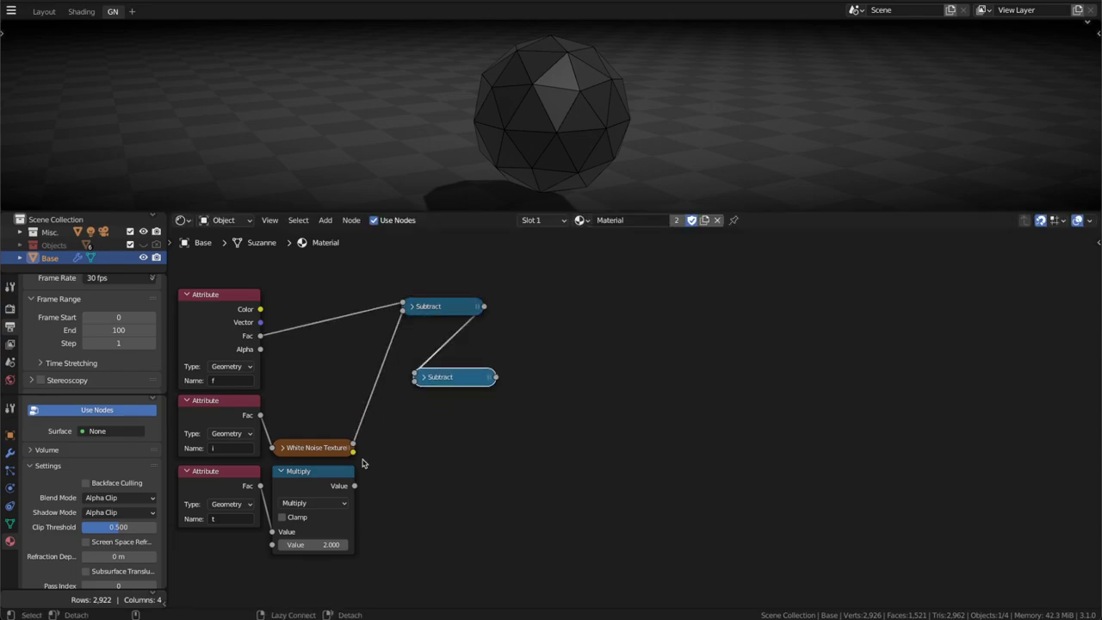
click(468, 341)
ctrl+shift+click(467, 341)
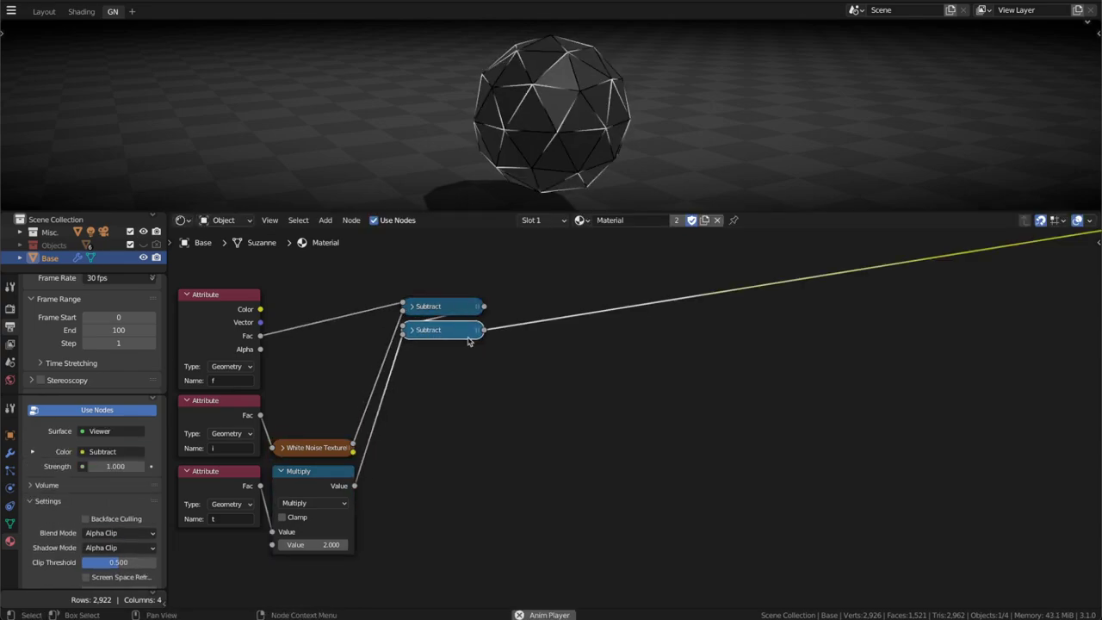
key(shift+a)
text(frac)
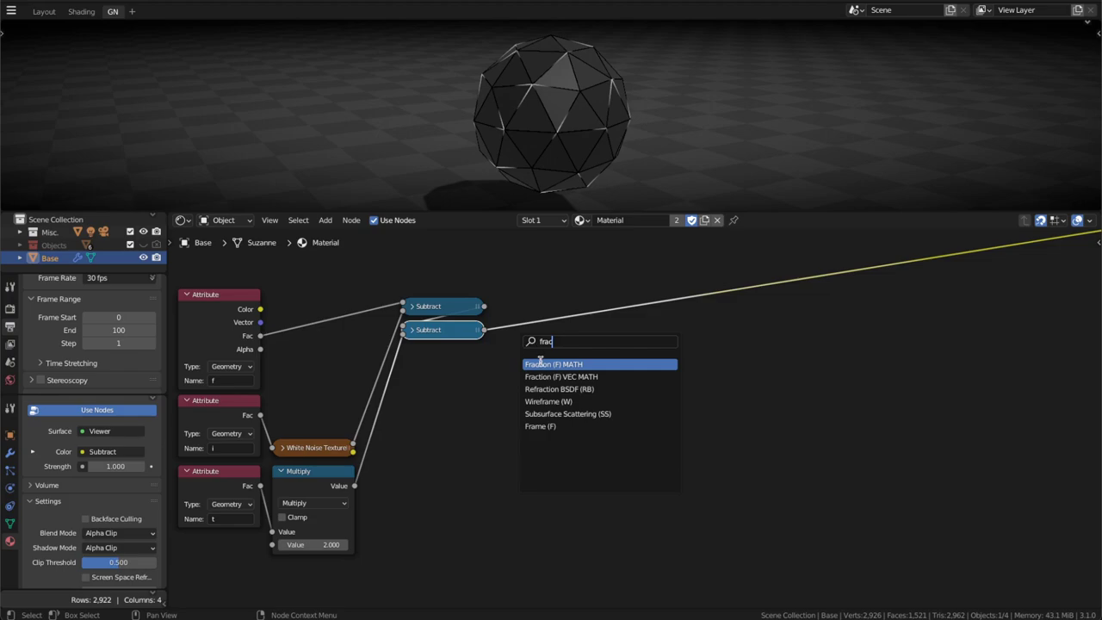
click(541, 361)
Collapse and move the Fraction node, then add a Greater Than Math node at lower left
key(h)
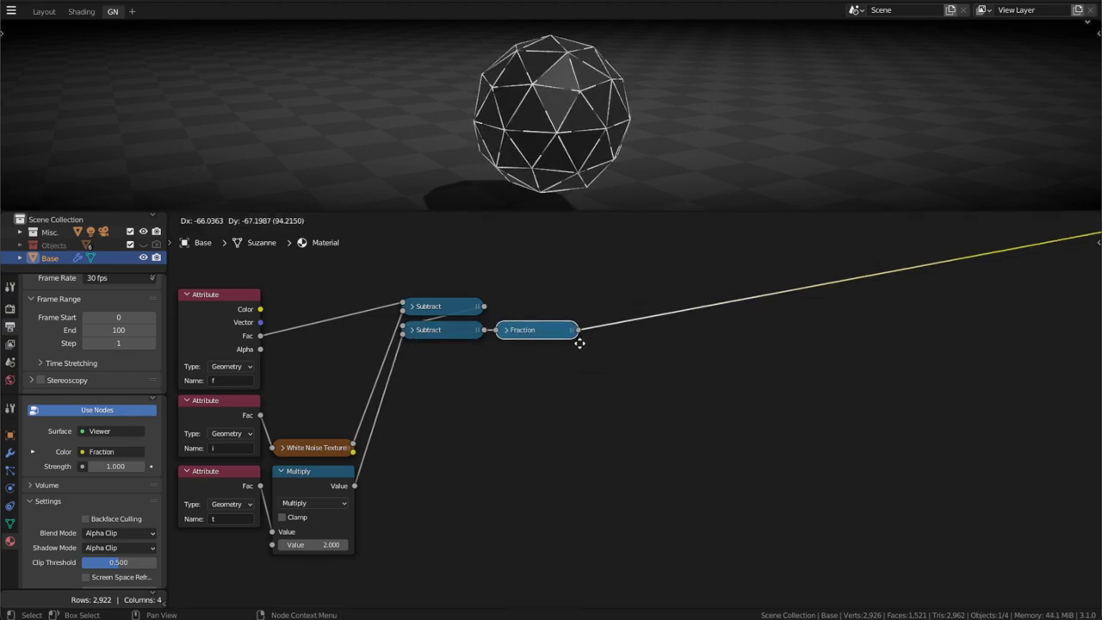
drag(543, 338, 457, 362)
key(shift+a)
click(457, 376)
click(514, 444)
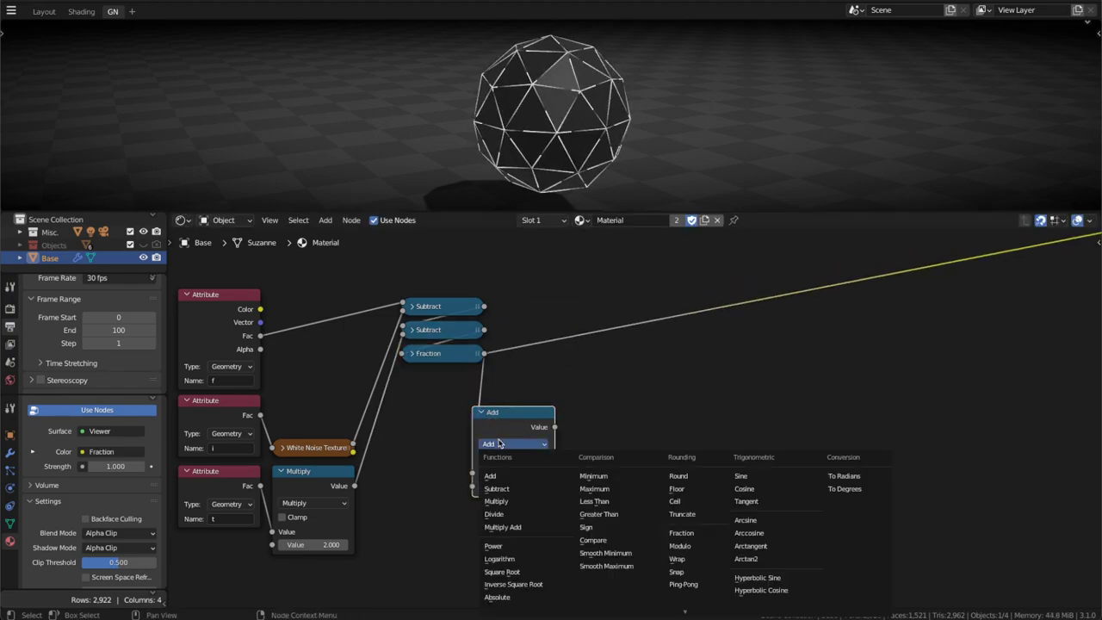
click(603, 482)
key(g)
click(534, 550)
Insert a Subtract Math node between Fraction and the preview to center the fraction at 0.5
key(q)
click(535, 395)
click(599, 362)
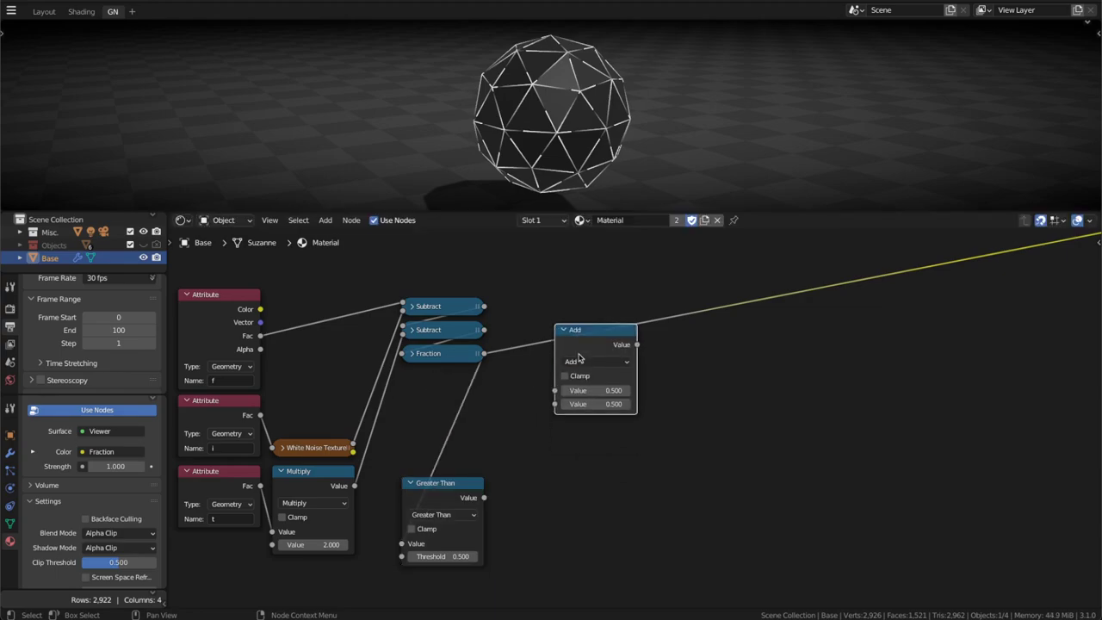
click(595, 350)
click(572, 370)
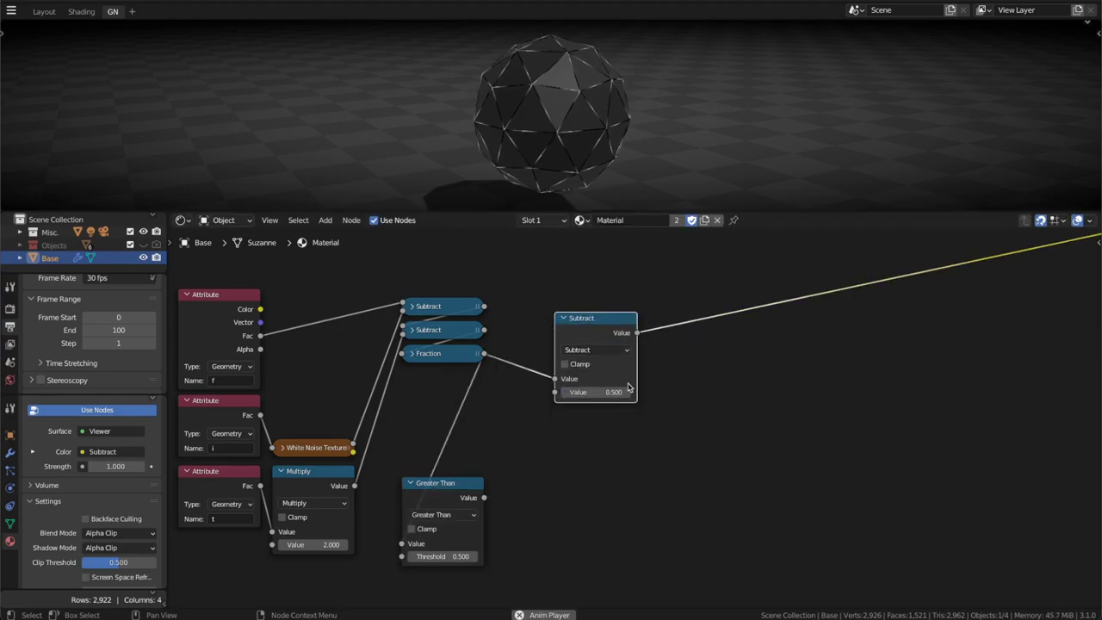
Insert a Smoother Step Map Range node after the Subtract and tidy both nodes
key(shift+a)
click(898, 363)
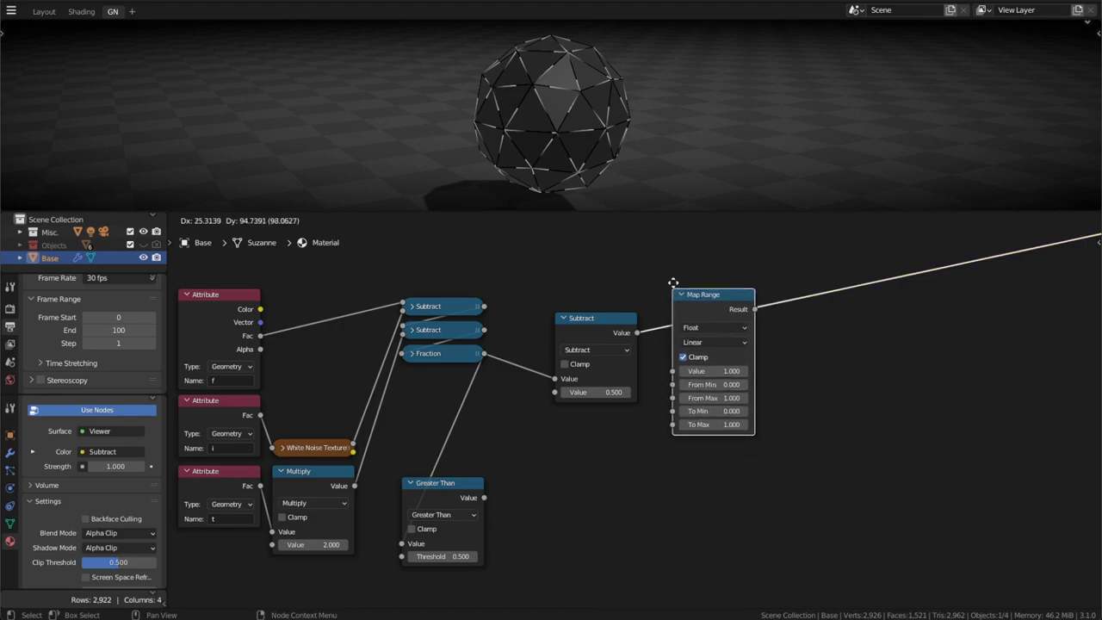
click(702, 323)
click(691, 306)
click(688, 359)
drag(594, 319, 547, 295)
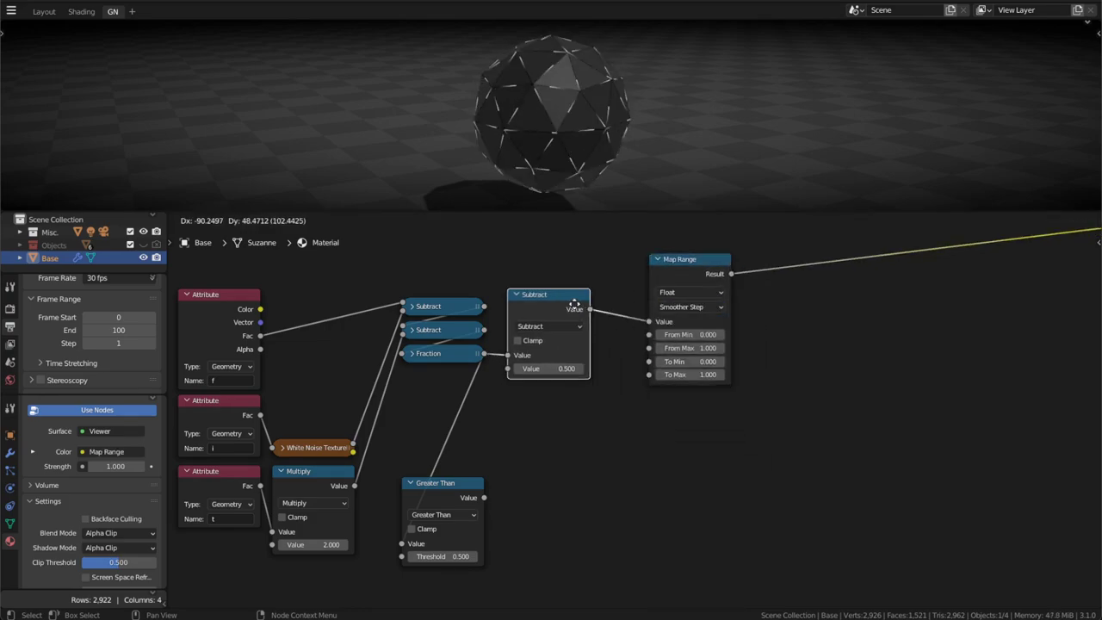
drag(708, 261, 673, 251)
scroll(701, 345, down, 2)
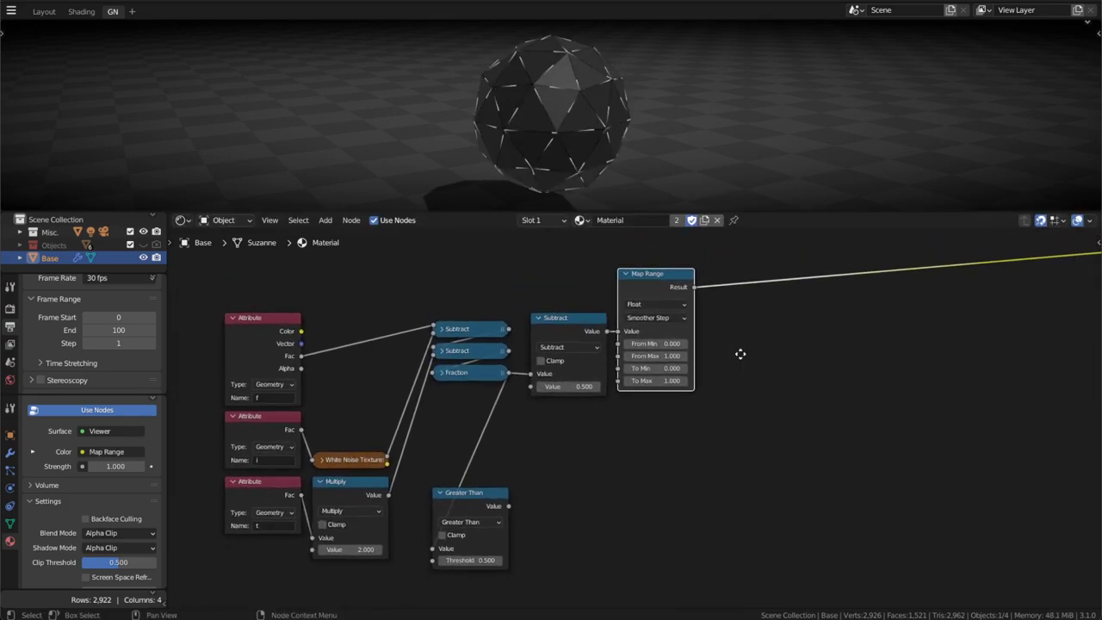
Duplicate the Map Range node below the original and add a Math Add node to its right
key(q)
key(Escape)
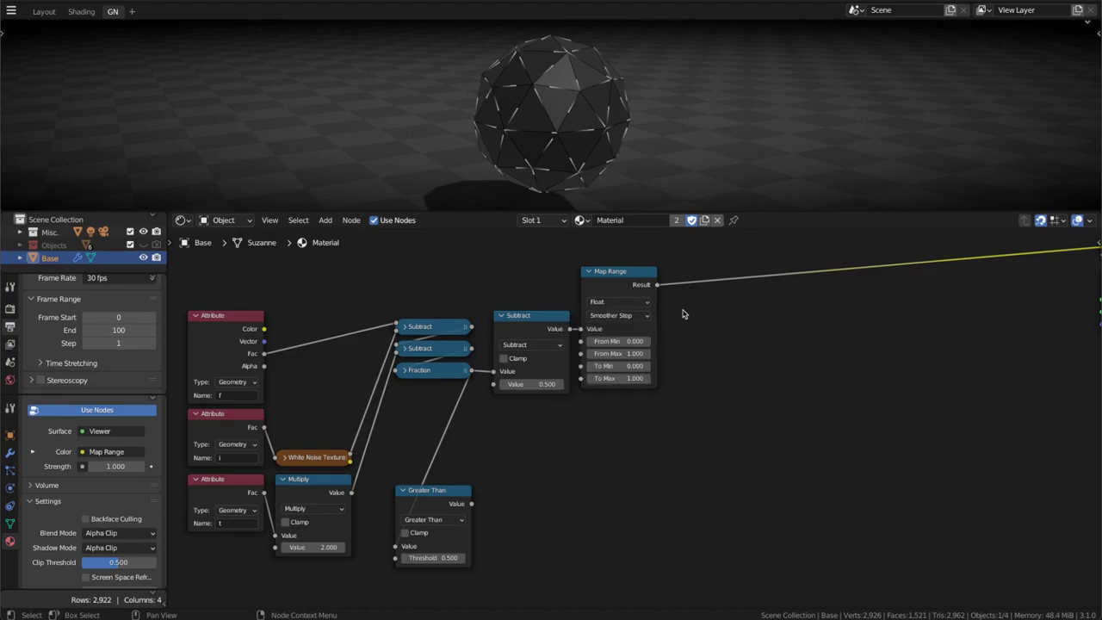
key(shift+d)
click(682, 456)
key(q)
click(679, 393)
click(736, 366)
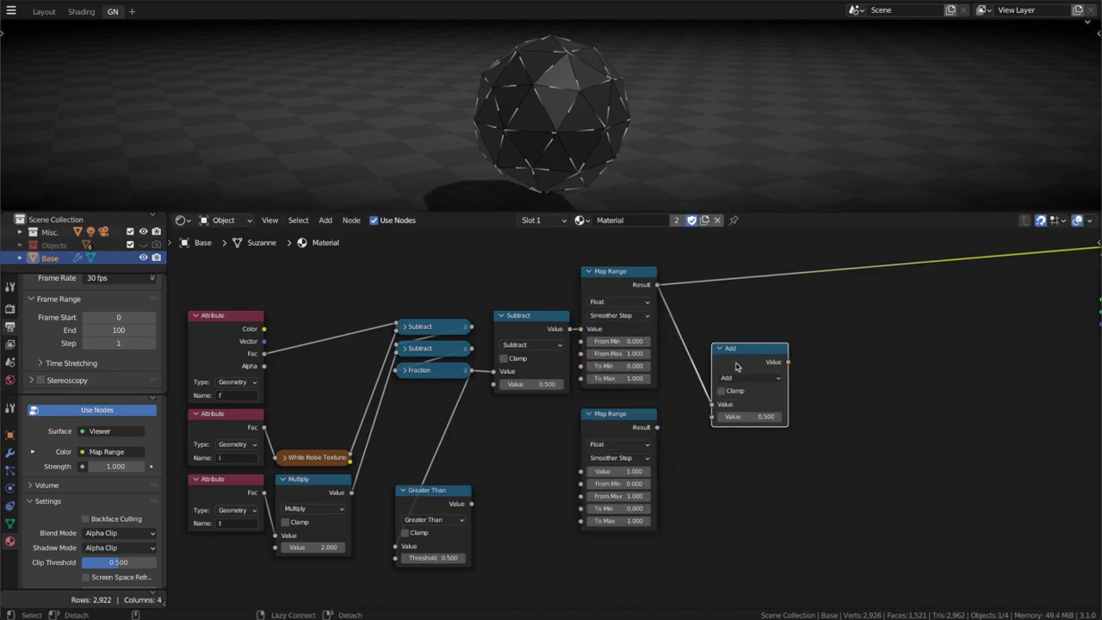
Feed Subtract into the lower Map Range, preview the Add result, and adjust the upper range
alt+right_drag(544, 394, 640, 421)
ctrl+shift+click(749, 379)
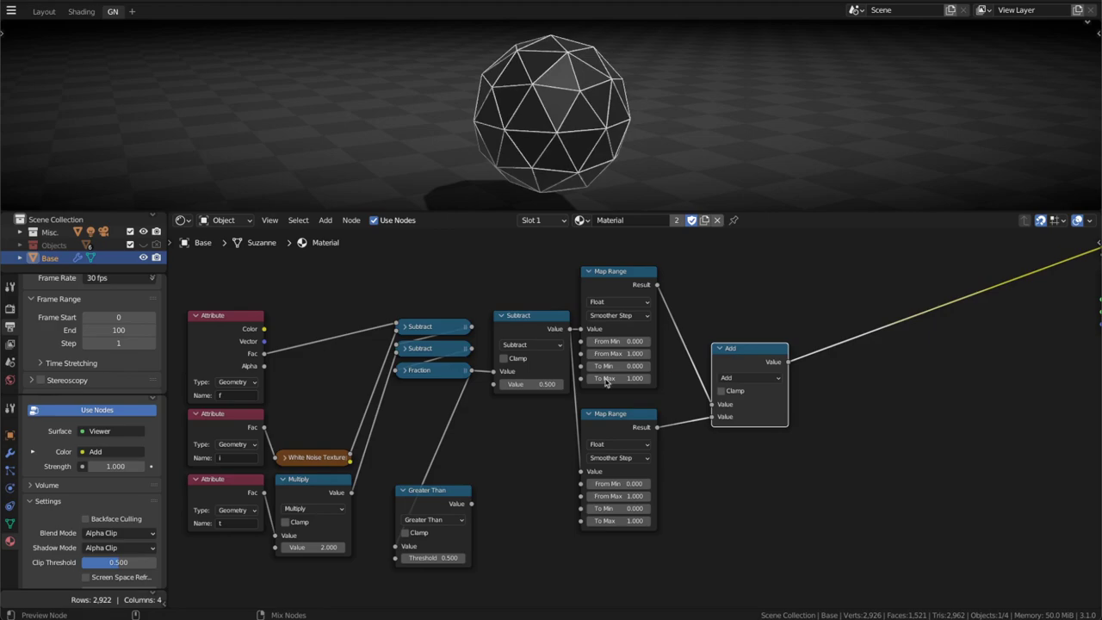
drag(633, 354, 629, 354)
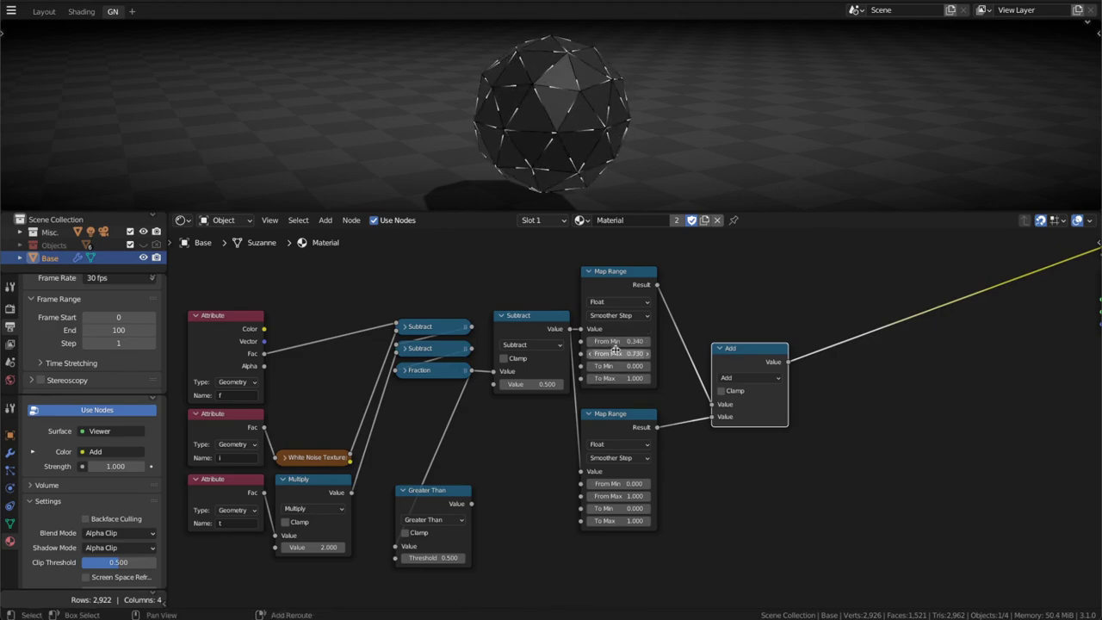
click(687, 447)
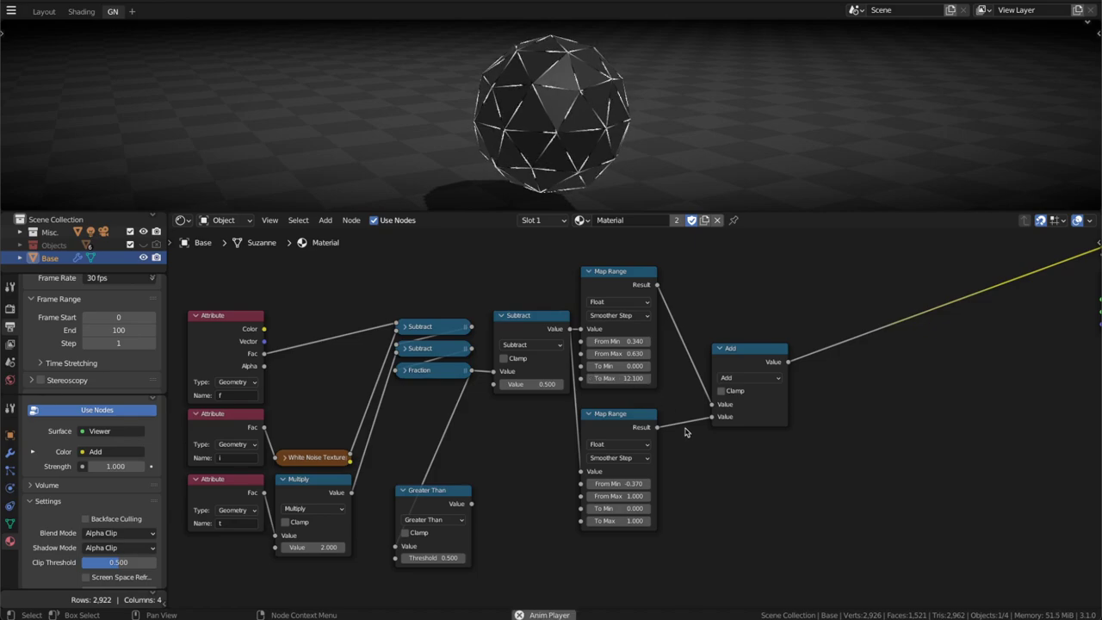
Collapse the Add node and add a Vector Math Multiply node after it, values 1, 1, 1
drag(749, 359, 729, 305)
key(h)
key(shift+a)
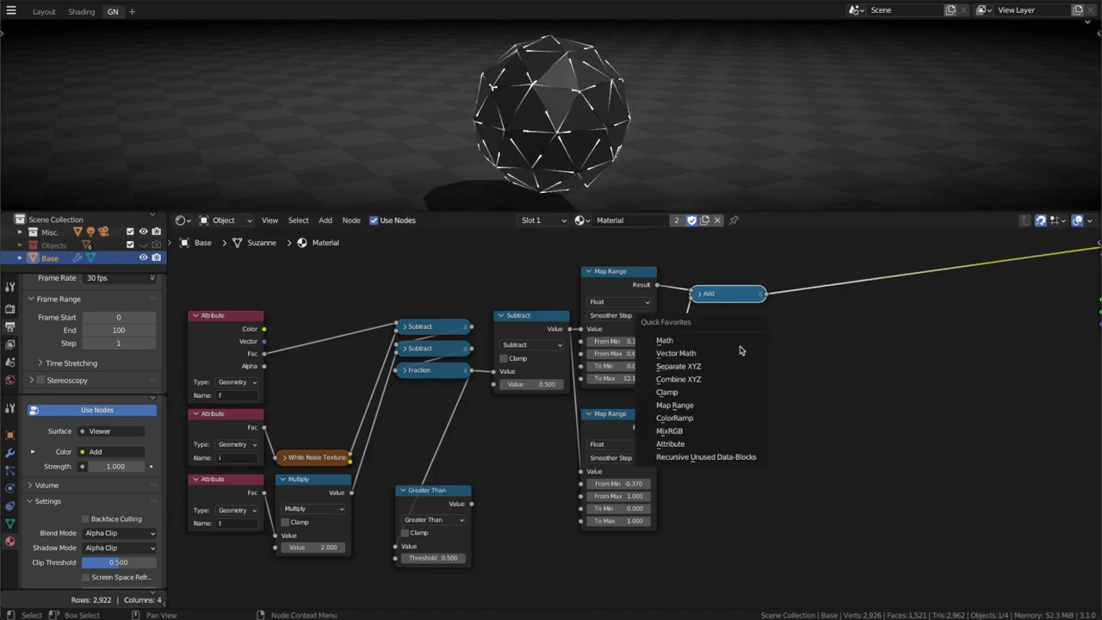
click(772, 345)
click(764, 368)
click(755, 404)
key(g)
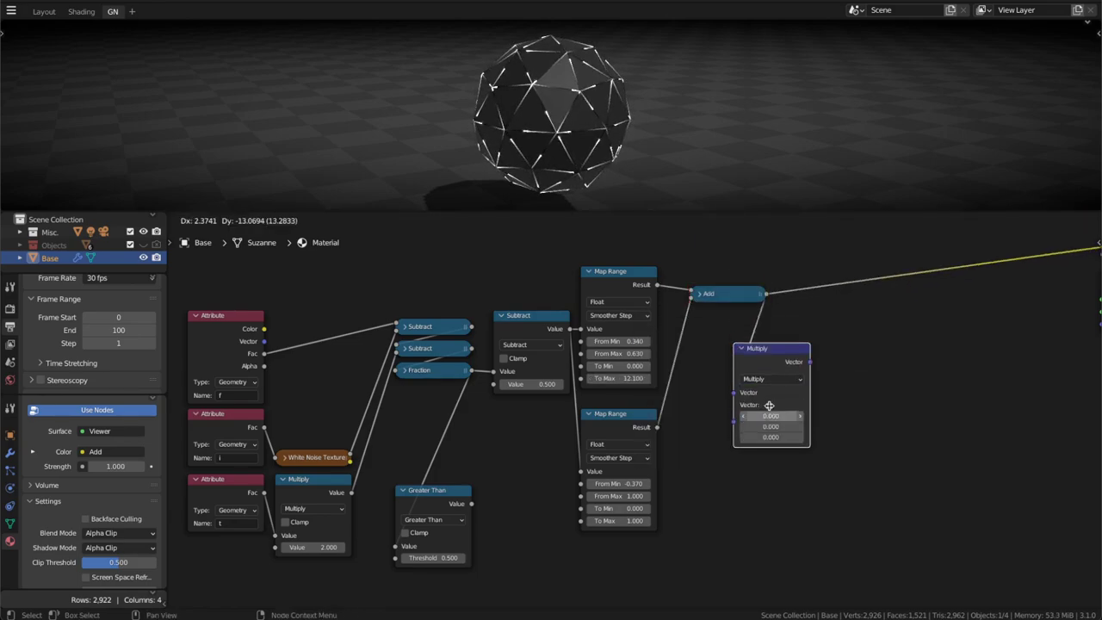
click(775, 430)
double_click(771, 427)
drag(797, 372, 755, 328)
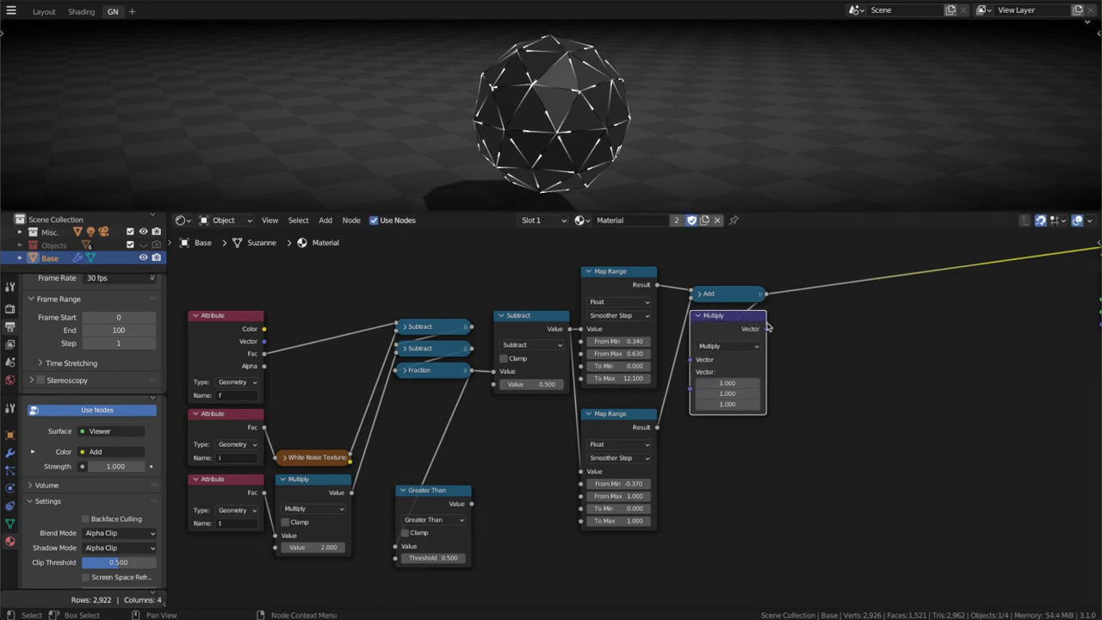
Add a second Vector Math node set to Scale to the right of Multiply
key(shift+a)
click(766, 322)
click(813, 344)
click(809, 360)
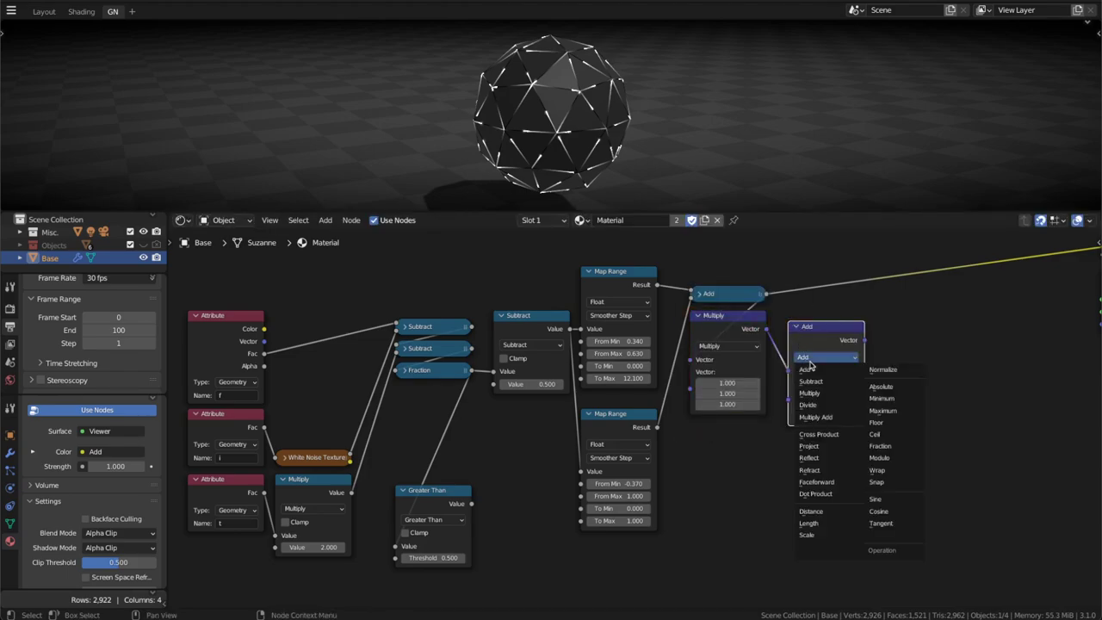
click(809, 534)
ctrl+shift+click(815, 368)
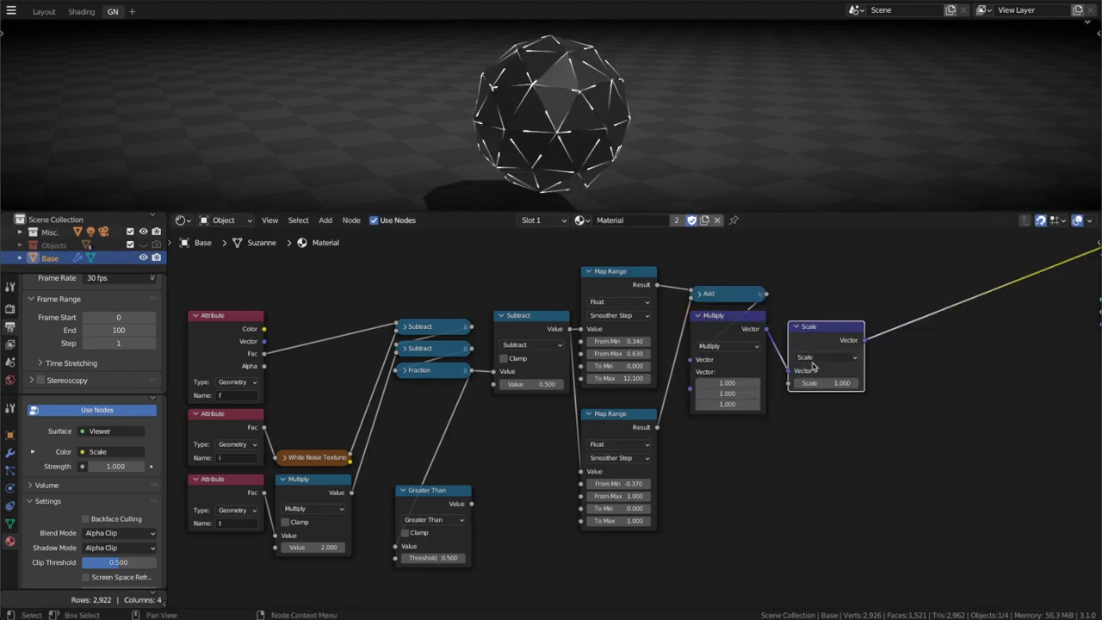
click(758, 476)
Search the node list for 't' and add the top match
key(shift+a)
text(t)
key(Return)
Undo the wrongly added Translucent BSDF and add a Transparent BSDF node instead
key(ctrl+z)
key(shift+a)
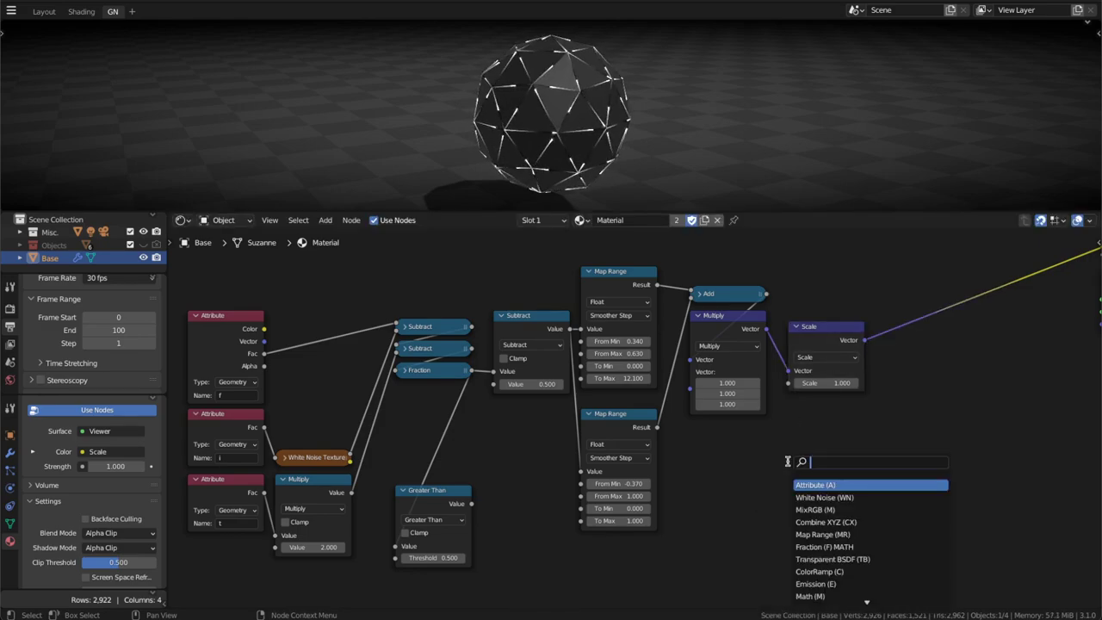
key(Escape)
key(shift+a)
key(Return)
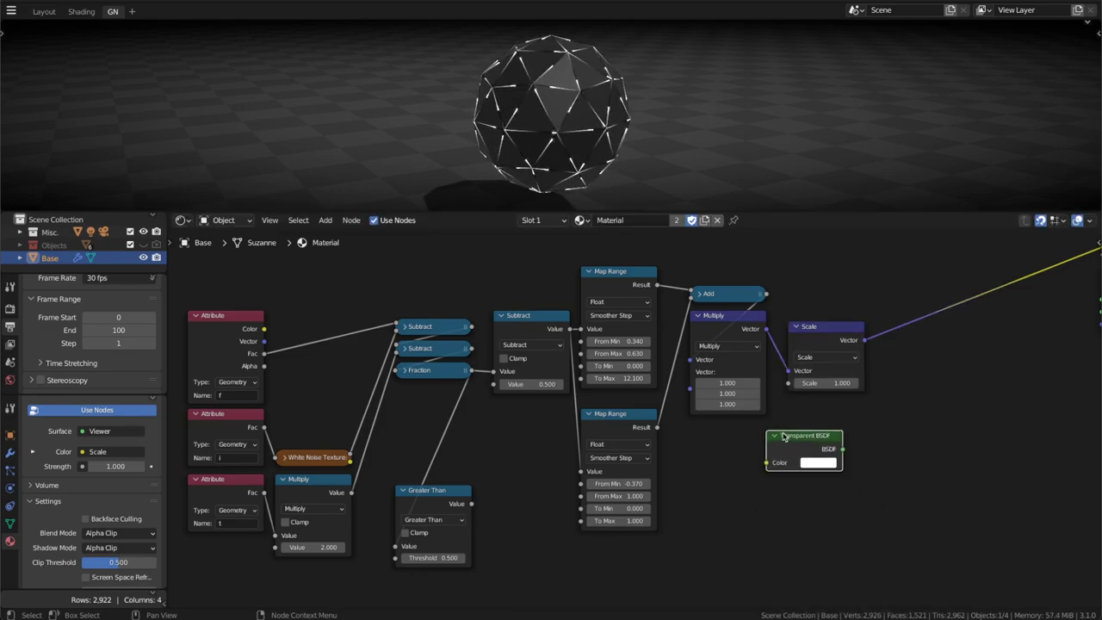
Add a Mix Shader fed by Transparent BSDF and Scale, with Greater Than driving its factor, as output
drag(841, 449, 805, 494)
text(mix)
key(Return)
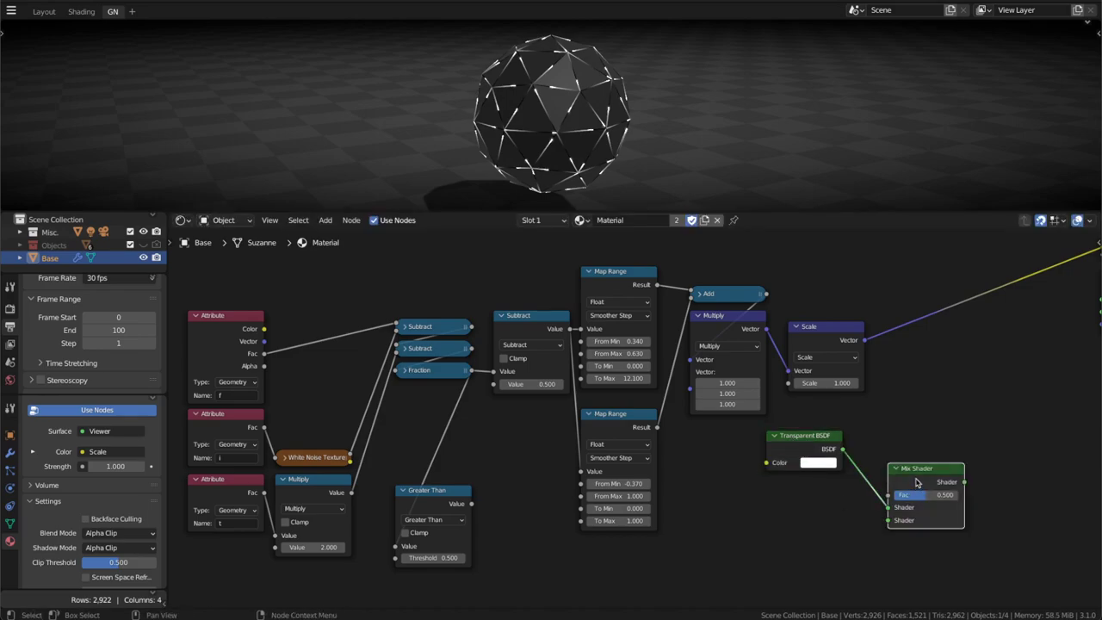
click(928, 414)
ctrl+shift+click(934, 417)
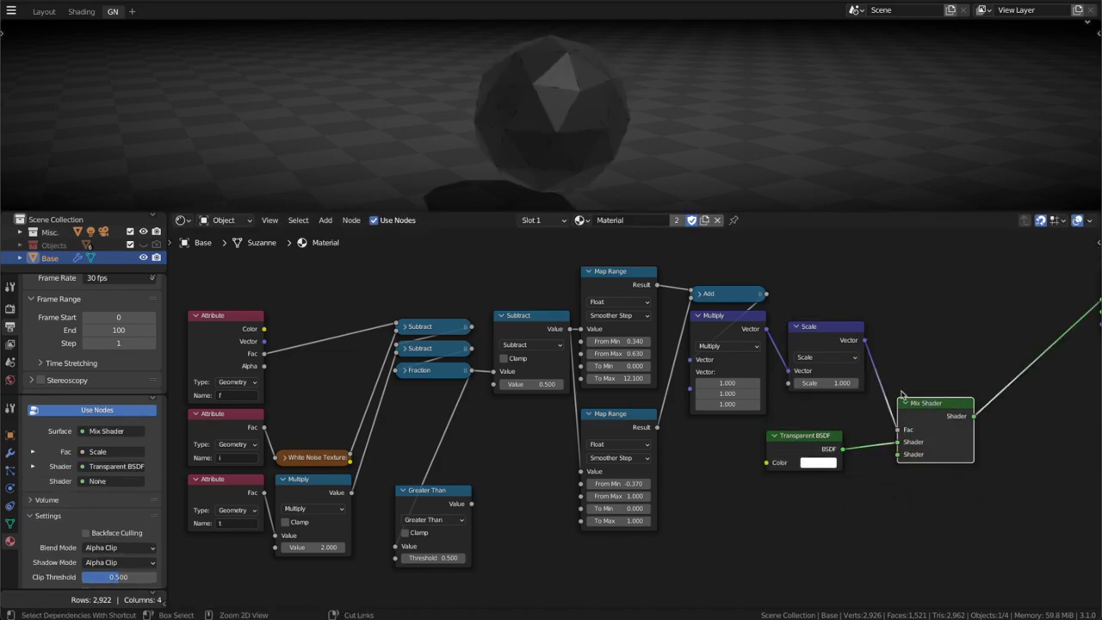
drag(864, 340, 897, 454)
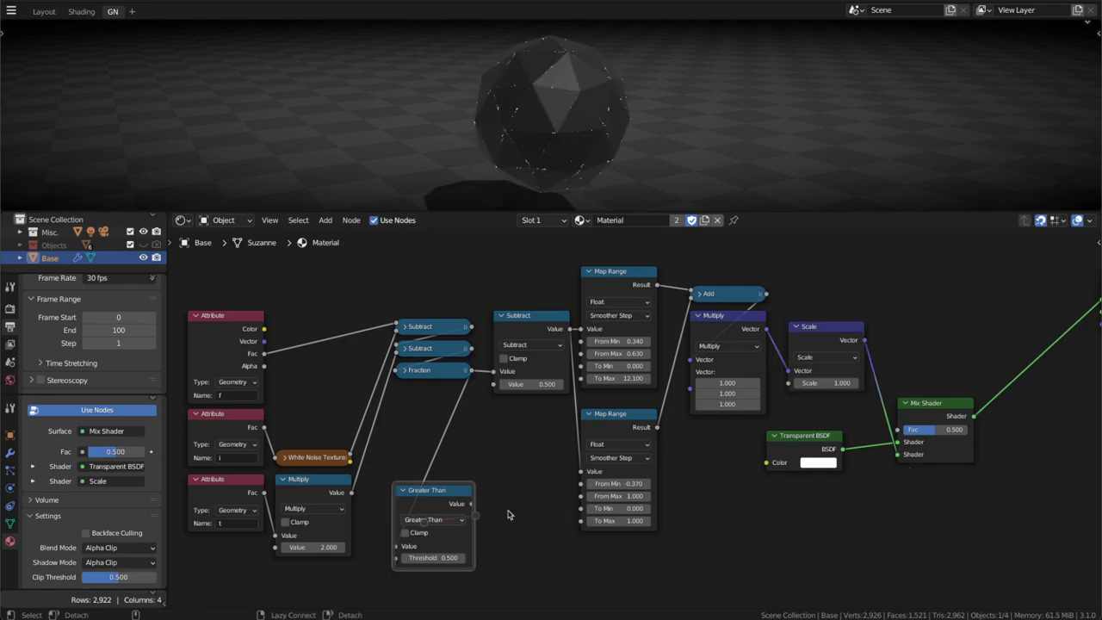
alt+right_drag(508, 515, 929, 430)
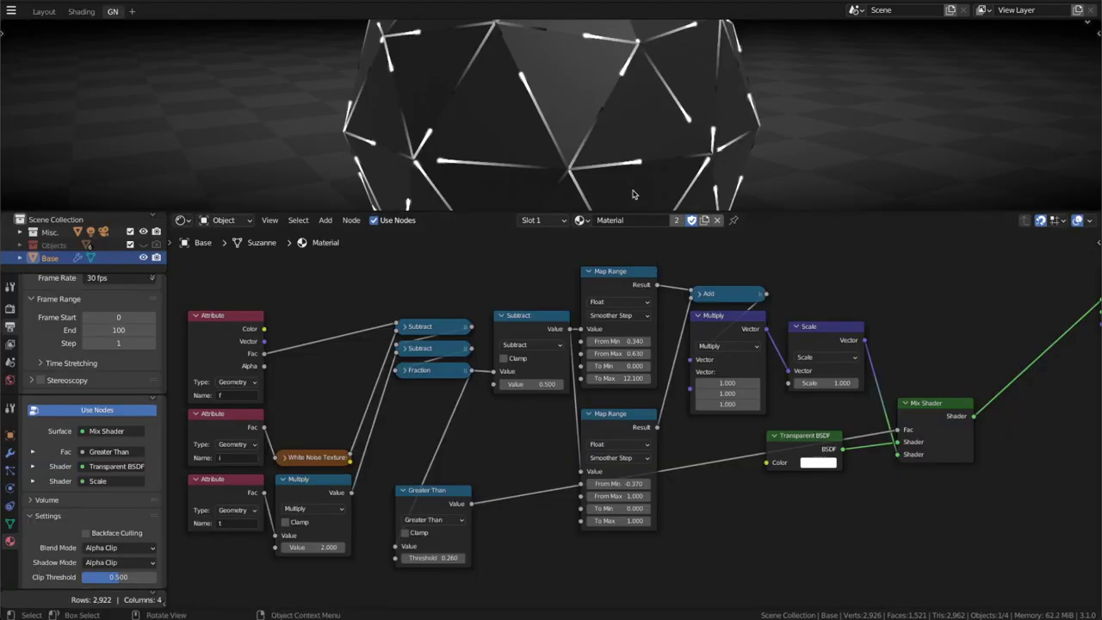
Play the animation in a maximised 3D view, then return to the node layout
key(ctrl+alt+space)
key(space)
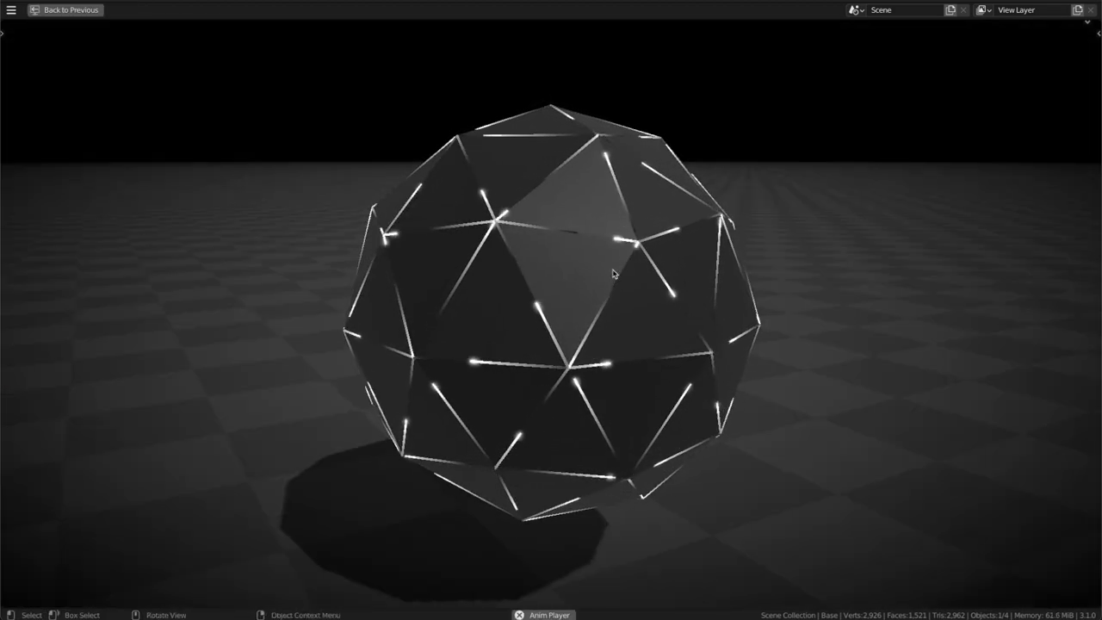
key(ctrl+alt+space)
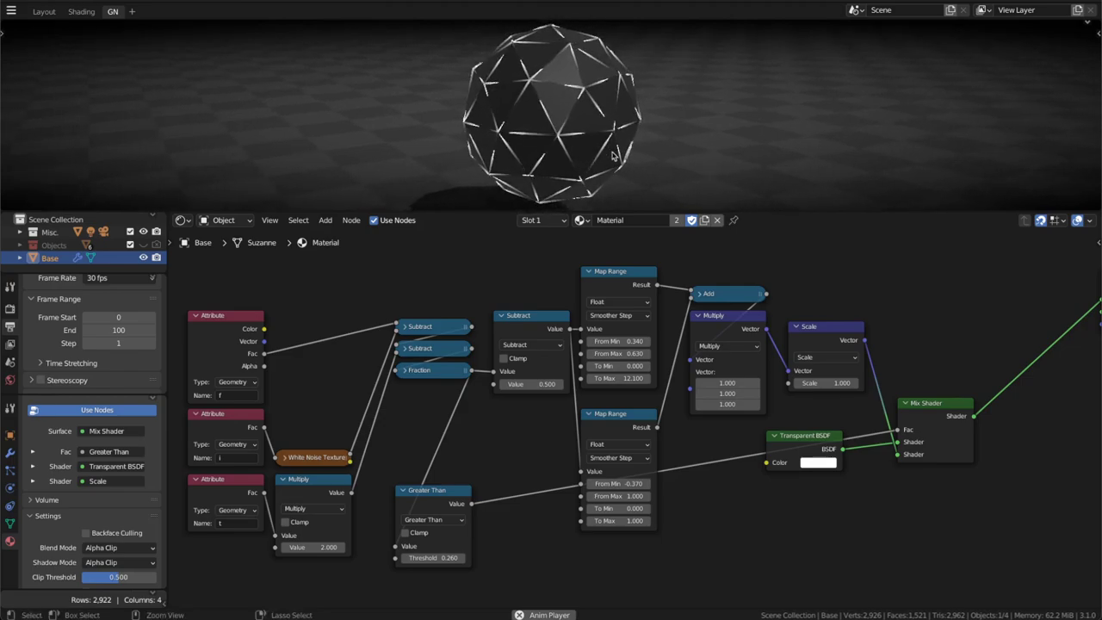
Rearrange the Transparent BSDF, Mix Shader and Greater Than nodes for a cleaner graph
middle_drag(885, 556, 900, 532)
drag(869, 409, 943, 338)
middle_drag(943, 338, 950, 332)
drag(439, 534, 445, 473)
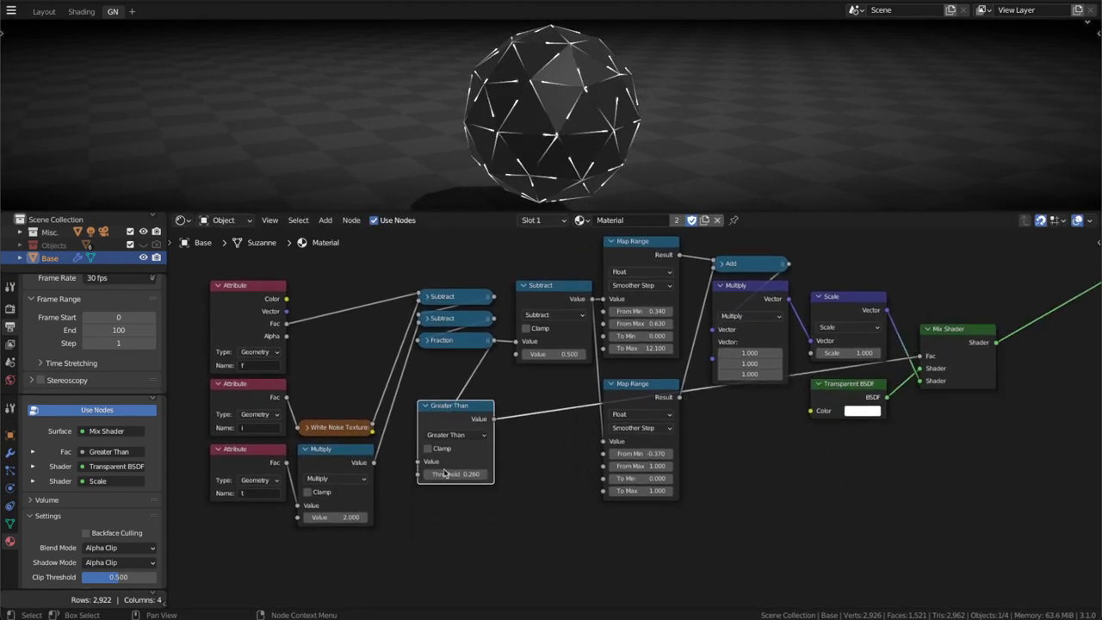
double_click(495, 472)
Add a ColorRamp below Greater Than, driven by White Noise, and preview its colour
key(Return)
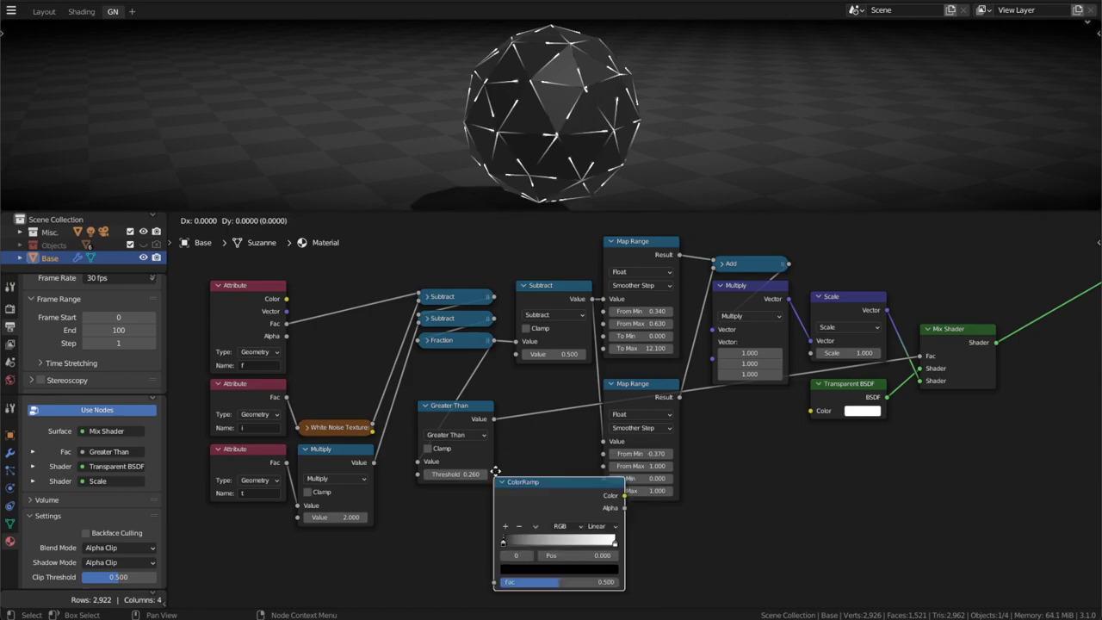
click(482, 495)
drag(424, 422, 420, 398)
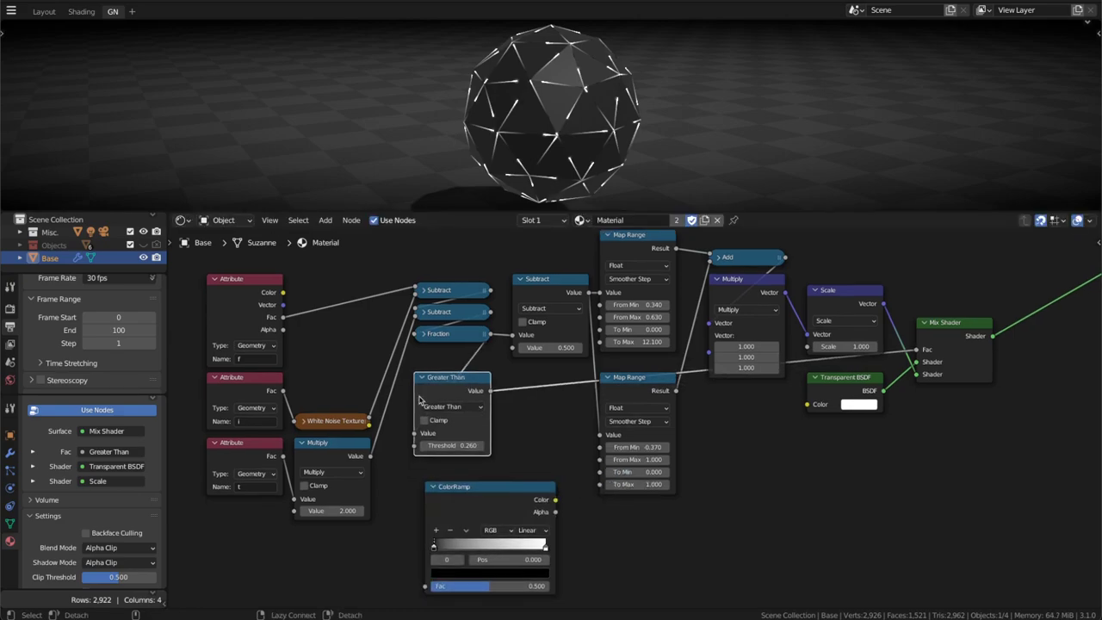
alt+right_drag(493, 534, 493, 533)
ctrl+shift+click(512, 527)
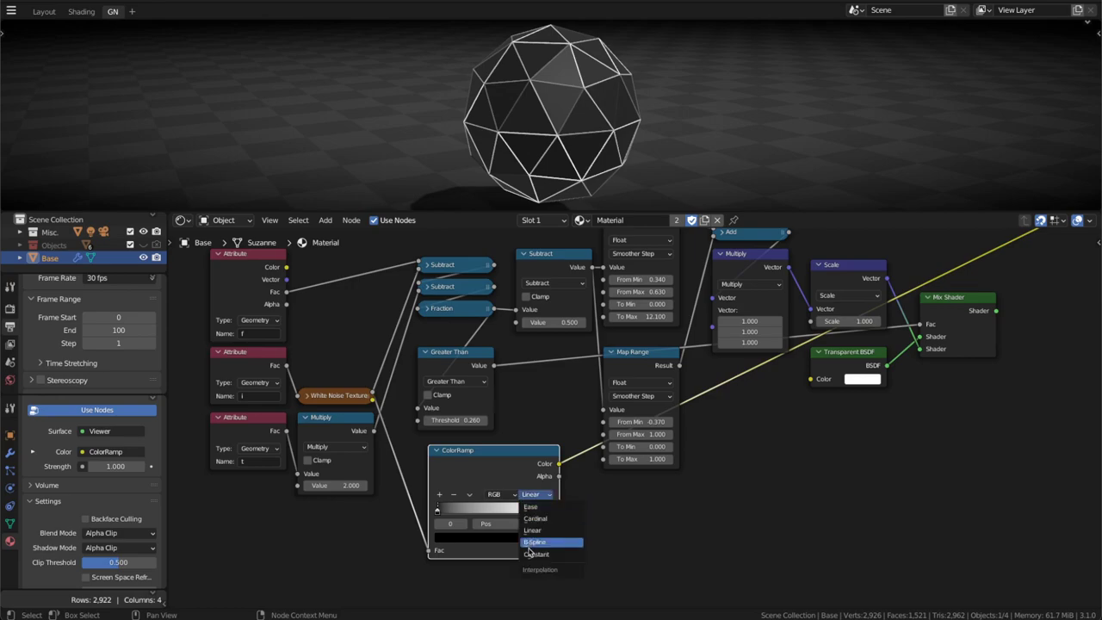
Set the ColorRamp to Constant interpolation with a cyan left stop and green right stop
click(531, 553)
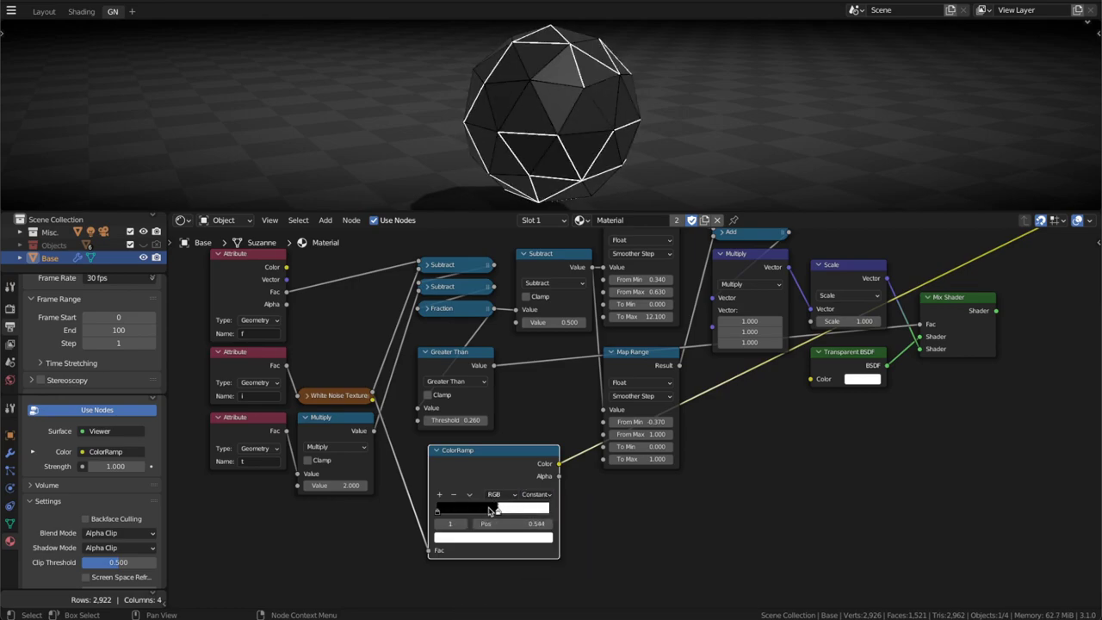
click(488, 535)
click(473, 460)
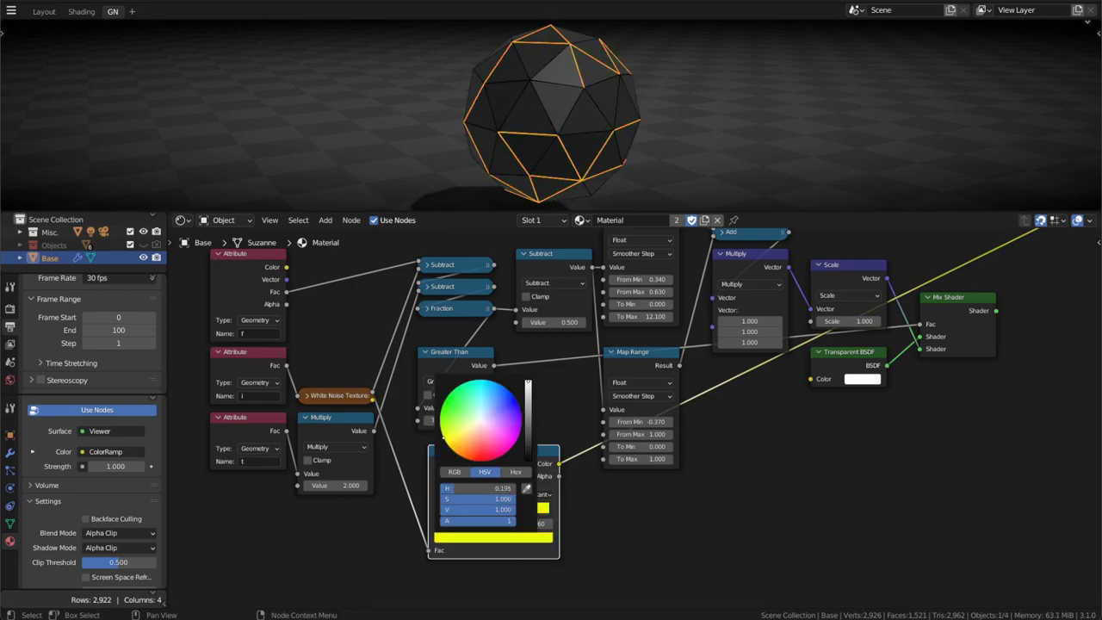
click(465, 537)
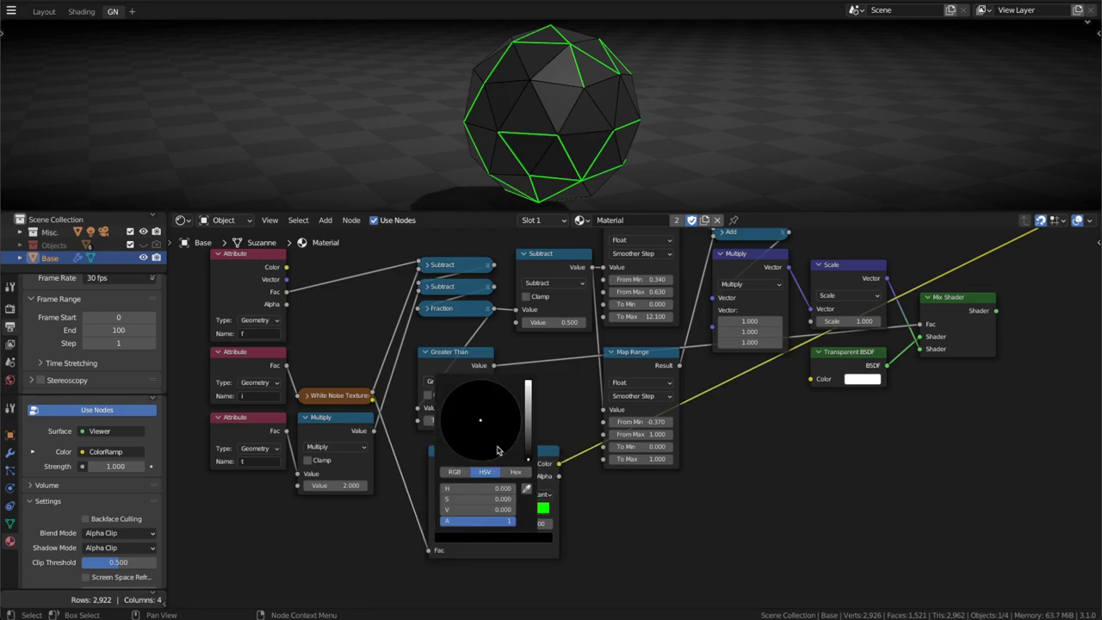
drag(485, 422, 475, 379)
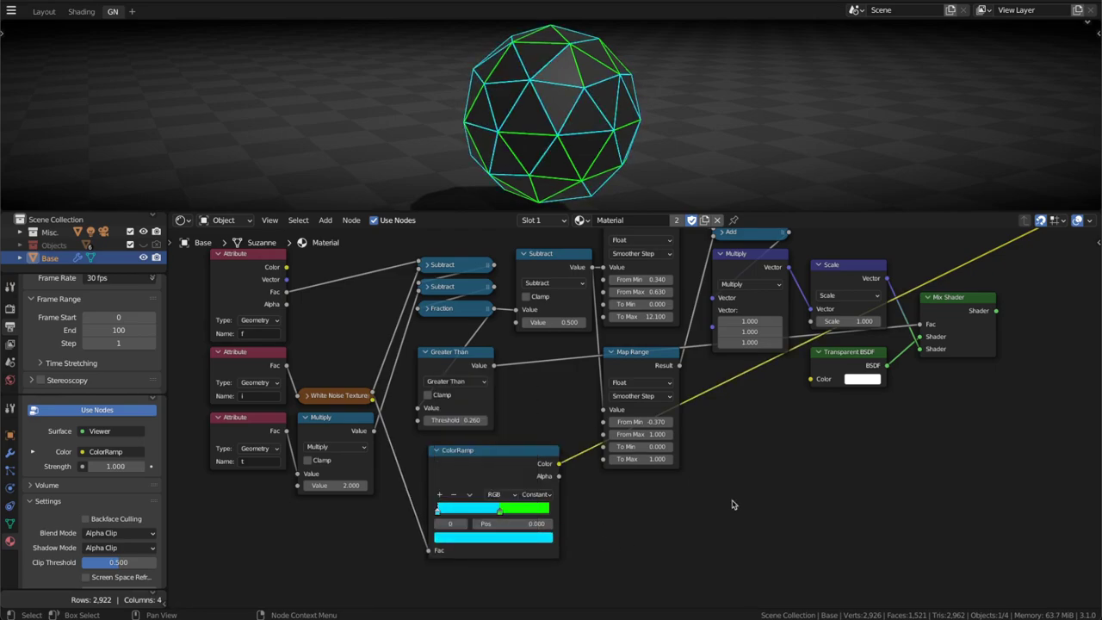
Restore the Mix Shader preview and plug the ColorRamp colour into the Multiply node
ctrl+shift+click(929, 355)
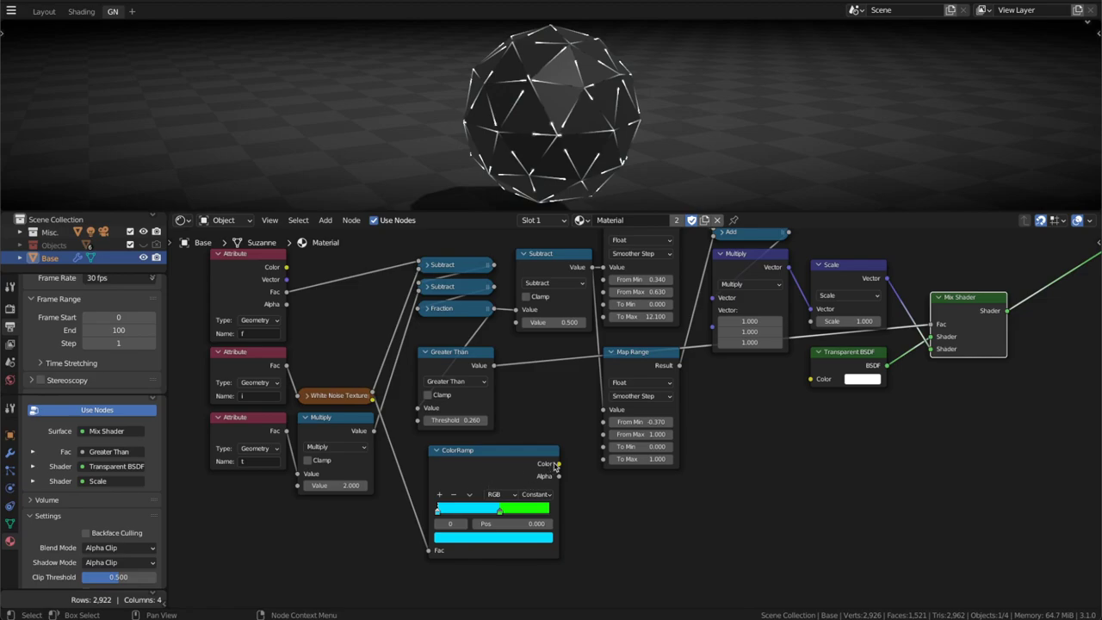
drag(555, 465, 710, 327)
shift+scroll(690, 450, up, 1)
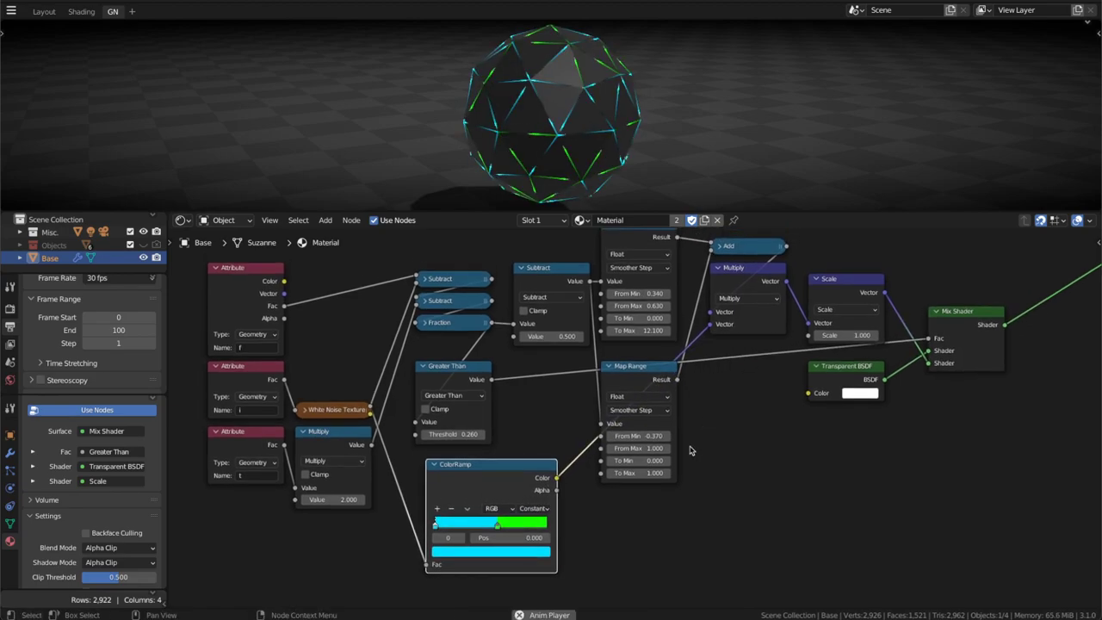
scroll(999, 356, down, 2)
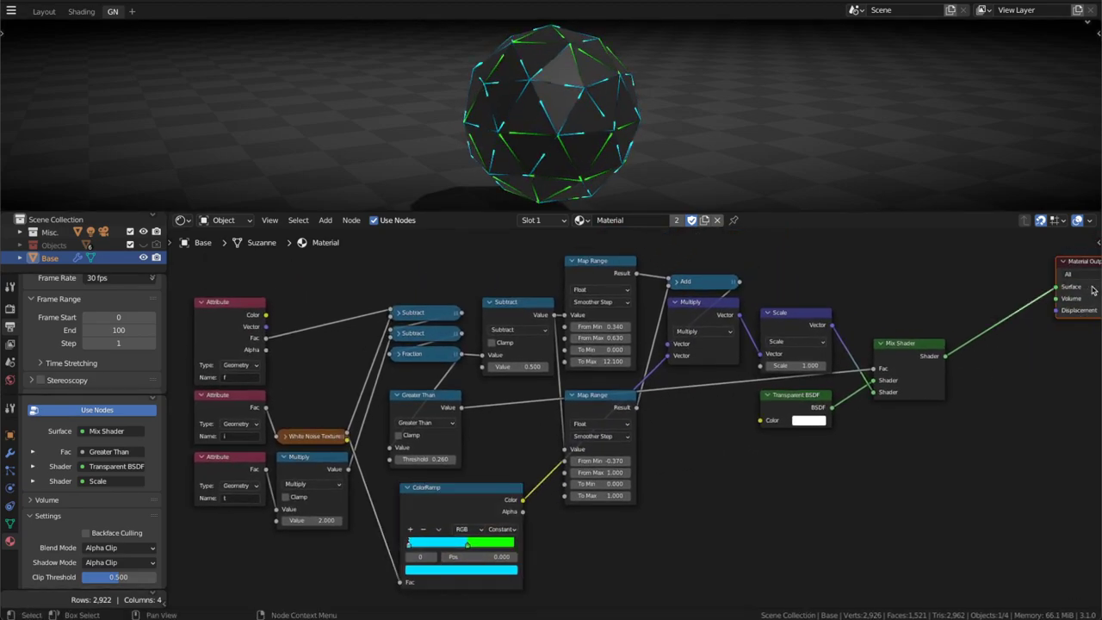
Play the animation, hide the top Attribute node's unused sockets, and move the lower Attribute nodes left
key(space)
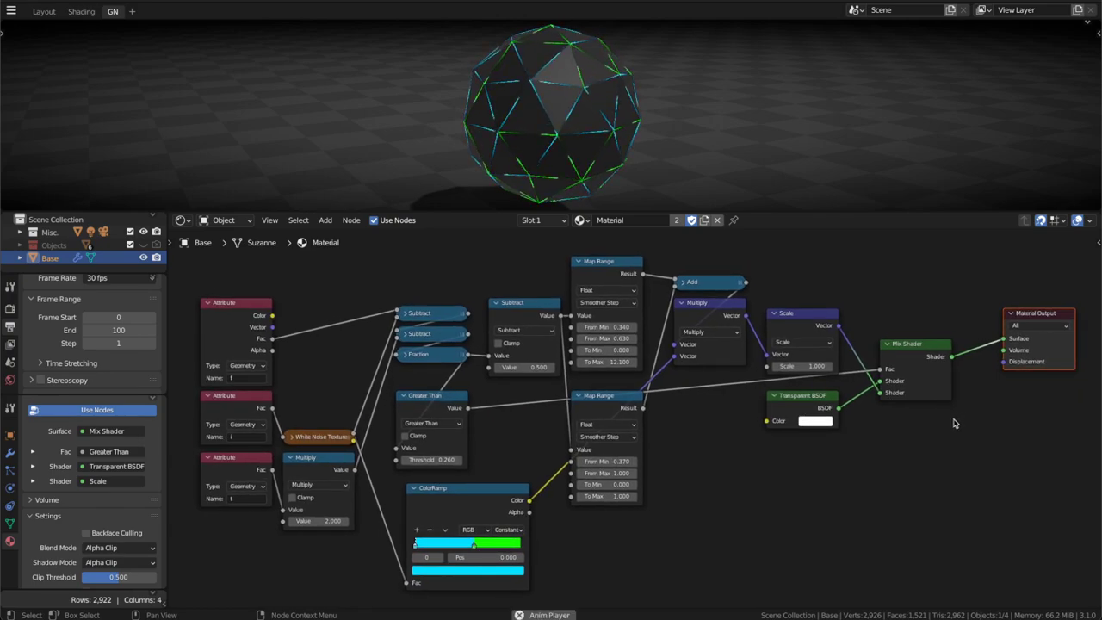
middle_drag(751, 508, 765, 497)
click(250, 302)
key(ctrl+h)
mouse_move(177, 379)
mouse_down()
mouse_move(262, 508)
mouse_move(209, 489)
mouse_up()
Add a Subtract 0.500 Math node and wire it between the Attribute nodes and Multiply
key(q)
click(224, 489)
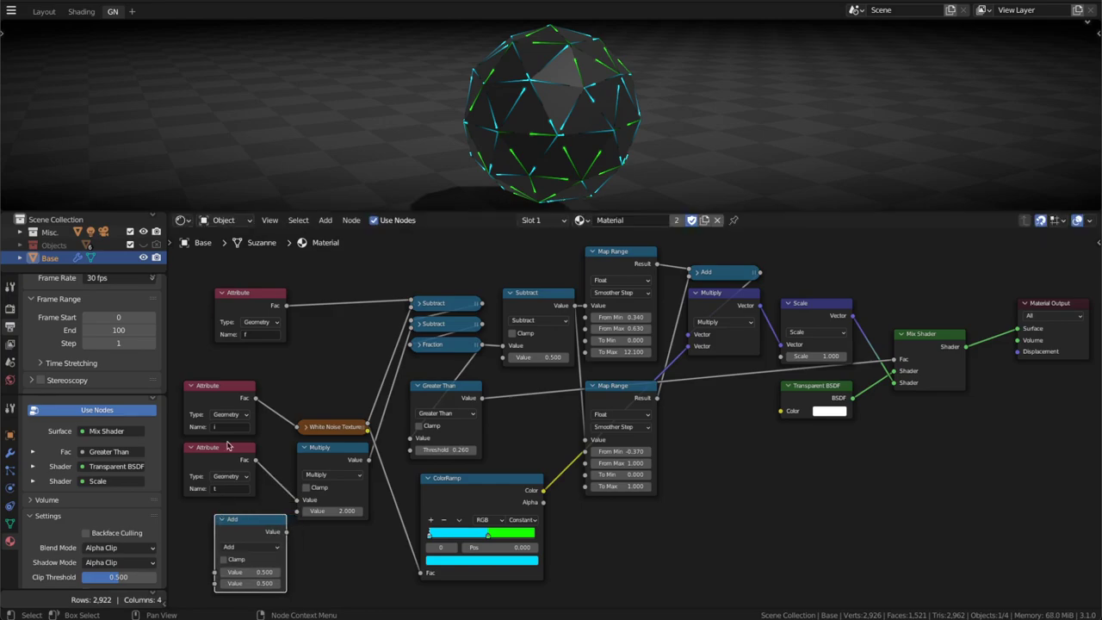
click(242, 551)
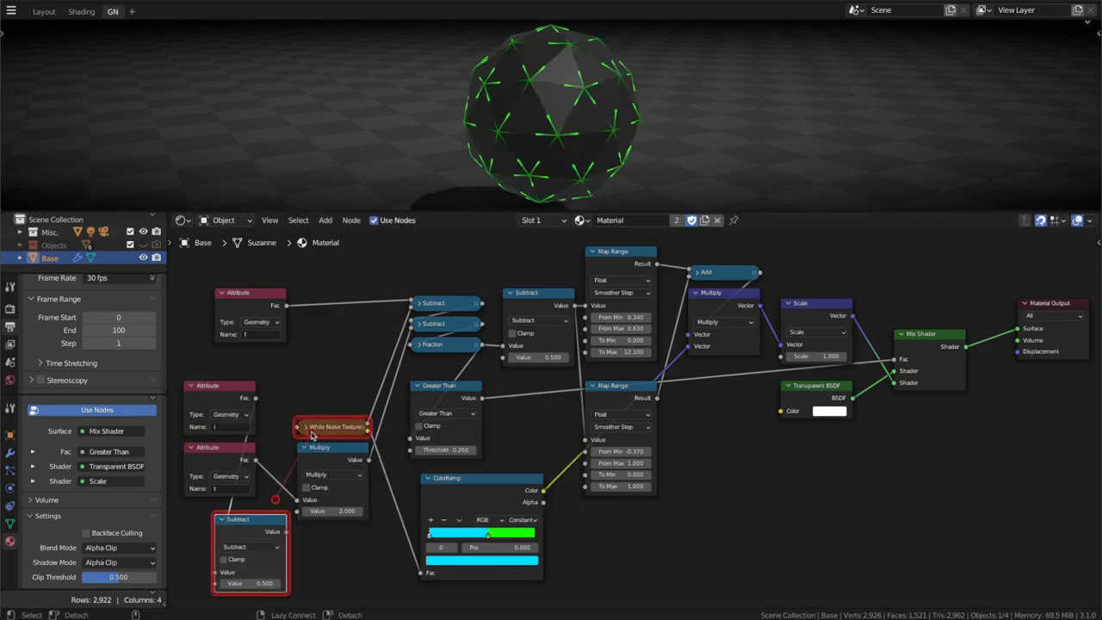
drag(253, 532, 335, 336)
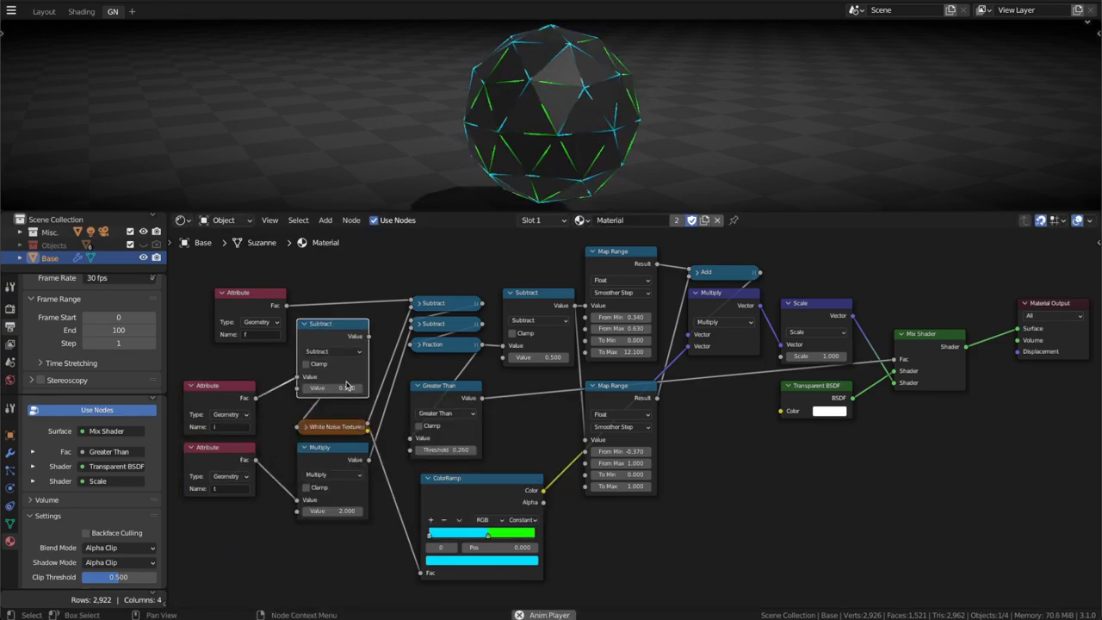
Zoom in on the sphere in a maximised 3D view, play the animation, and orbit around it
key(ctrl+alt+space)
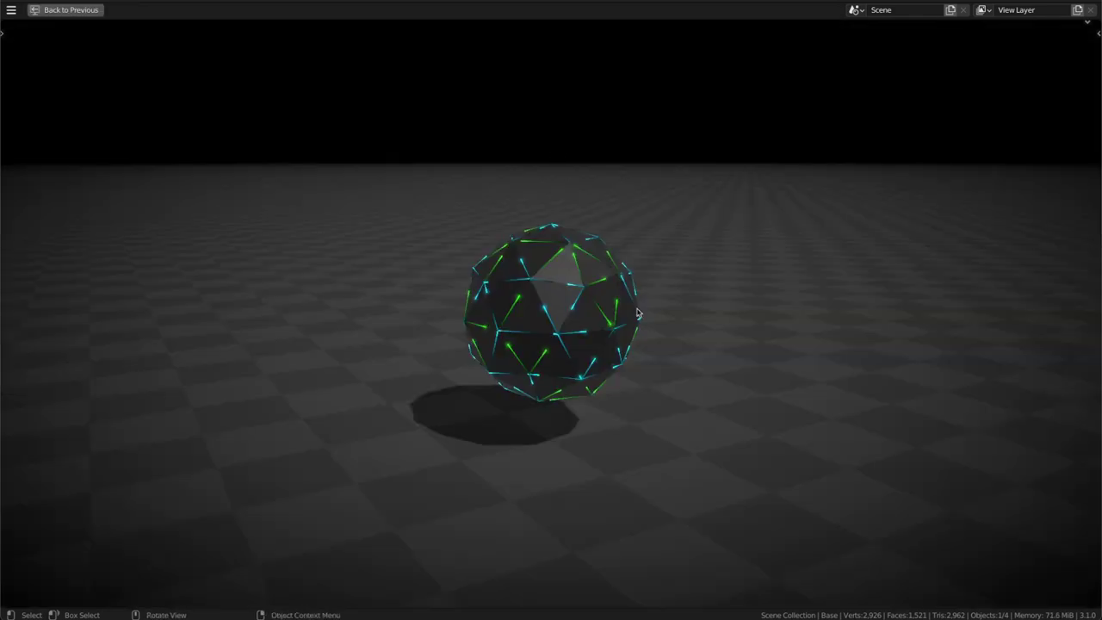
ctrl+middle_drag(505, 188, 671, 247)
key(space)
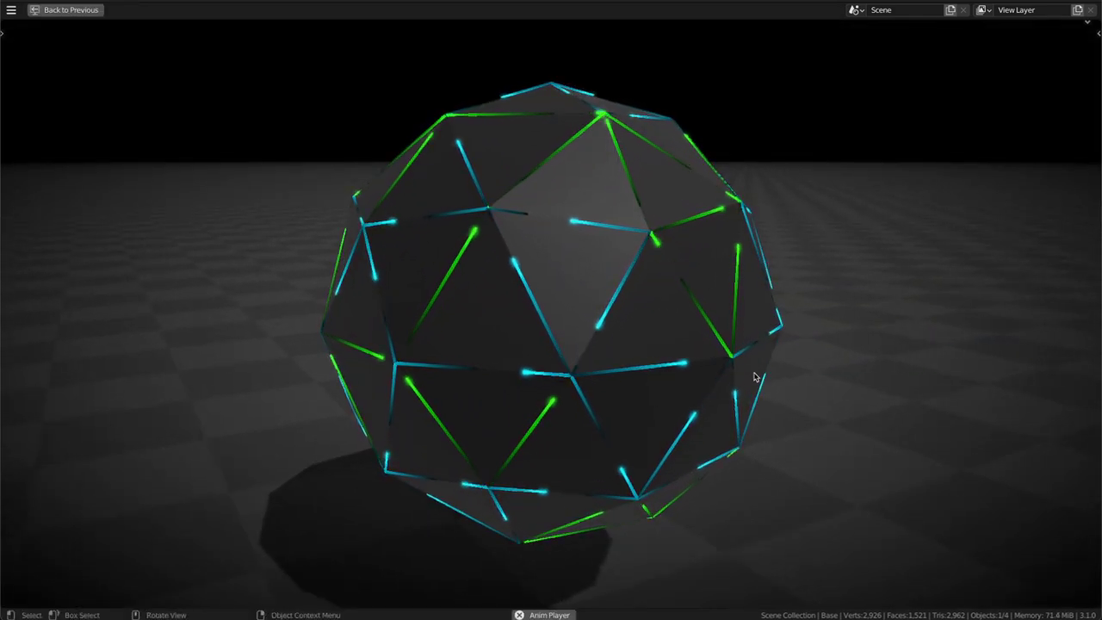
middle_drag(750, 381, 592, 379)
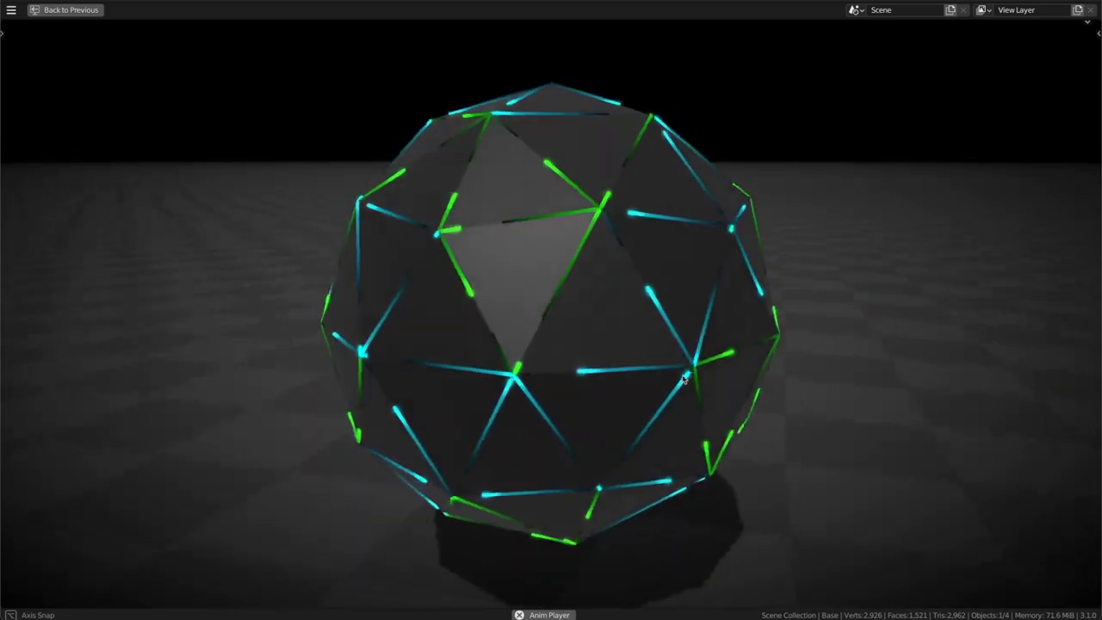
middle_drag(593, 378, 715, 379)
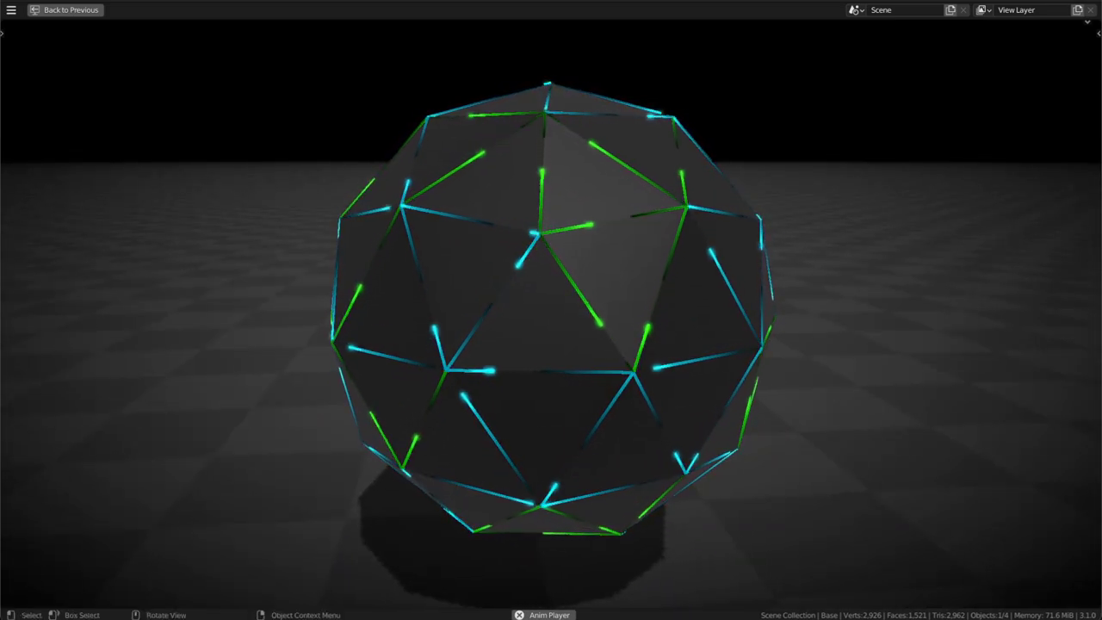